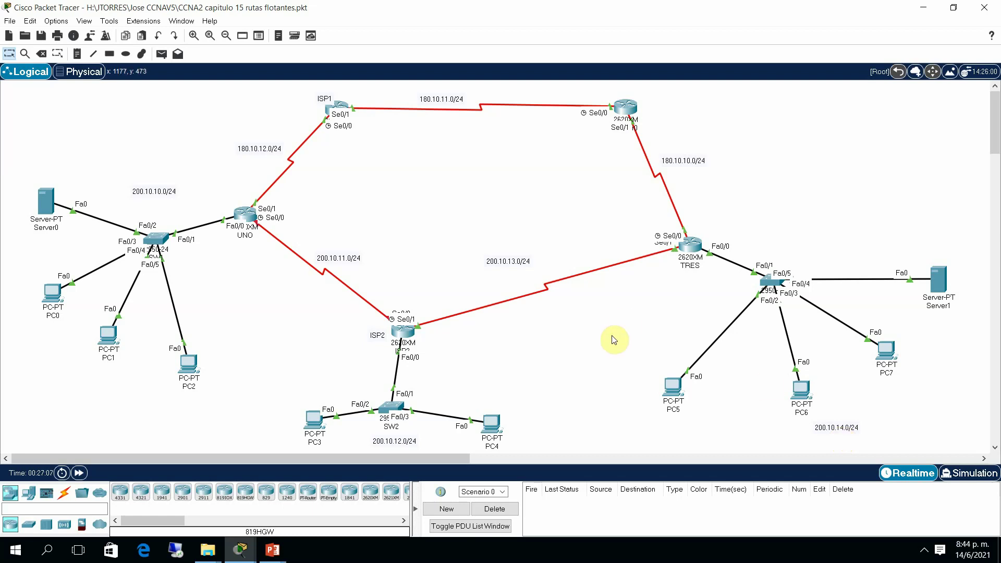
Open router TRES's command line and enter privileged EXEC mode with the enable password
{"action": "left_click", "coordinate": [692, 248]}
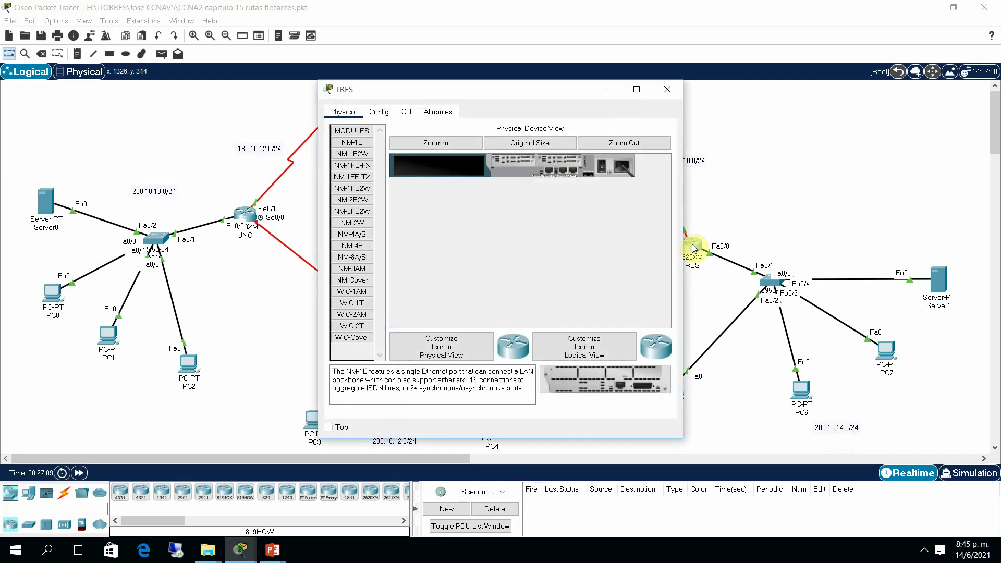
{"action": "left_click", "coordinate": [406, 112]}
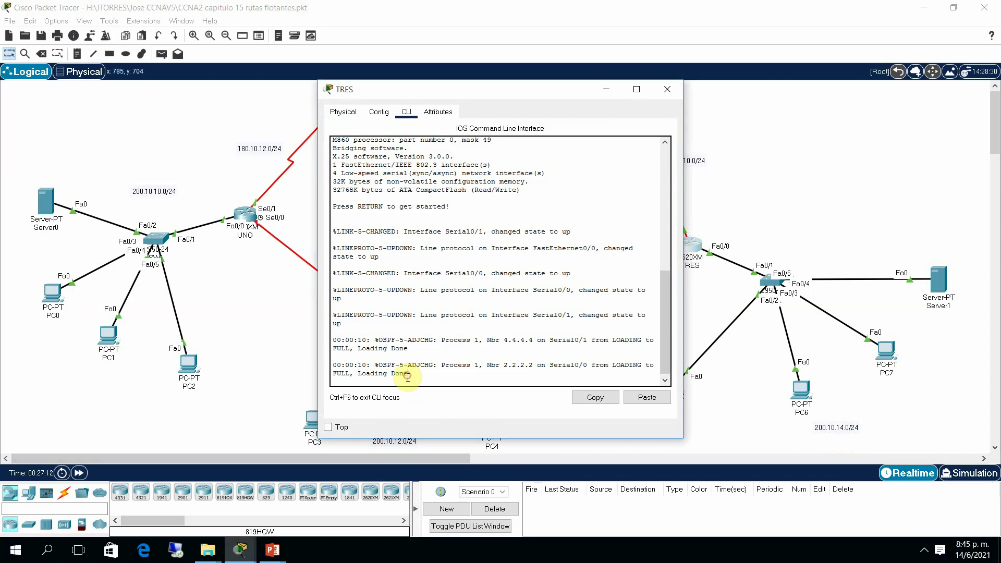
{"action": "key", "text": "Return"}
{"action": "key", "text": "Return"}
{"action": "key", "text": "Return"}
{"action": "type", "text": "e"}
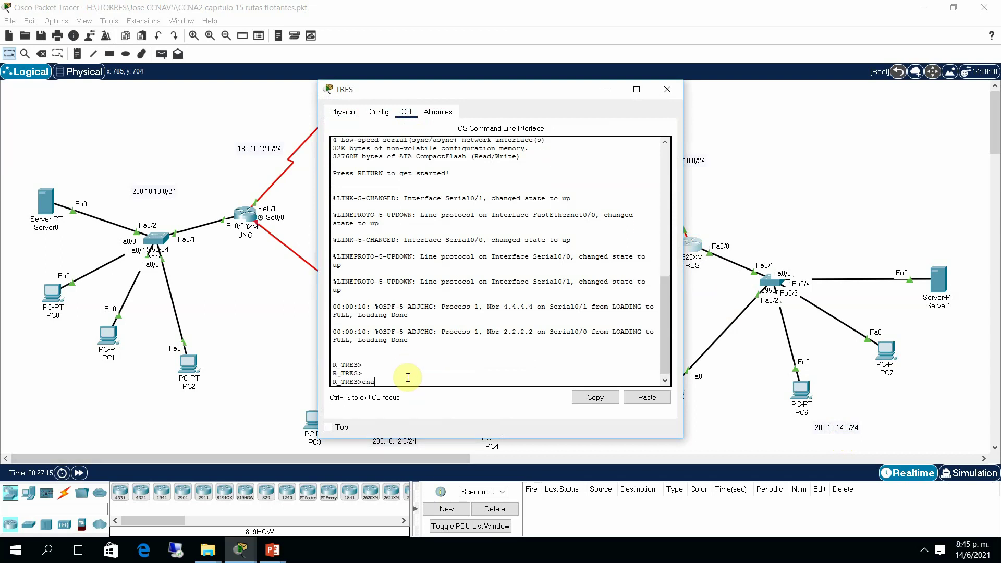
{"action": "type", "text": "na"}
{"action": "key", "text": "Return"}
{"action": "key", "text": "Return"}
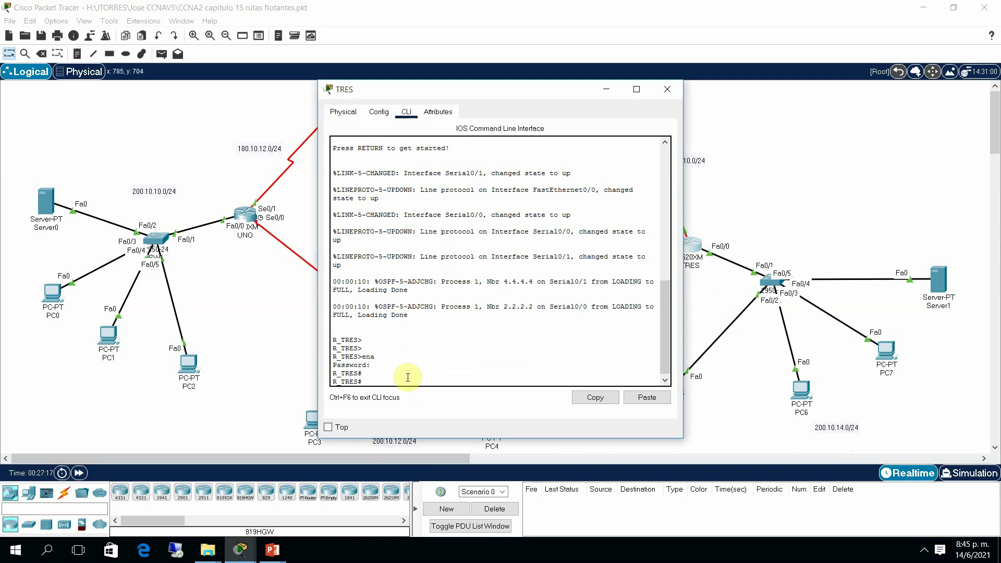
Display router TRES's IP routing table and examine its OSPF-learned routes
{"action": "type", "text": "sh ip route"}
{"action": "key", "text": "Return"}
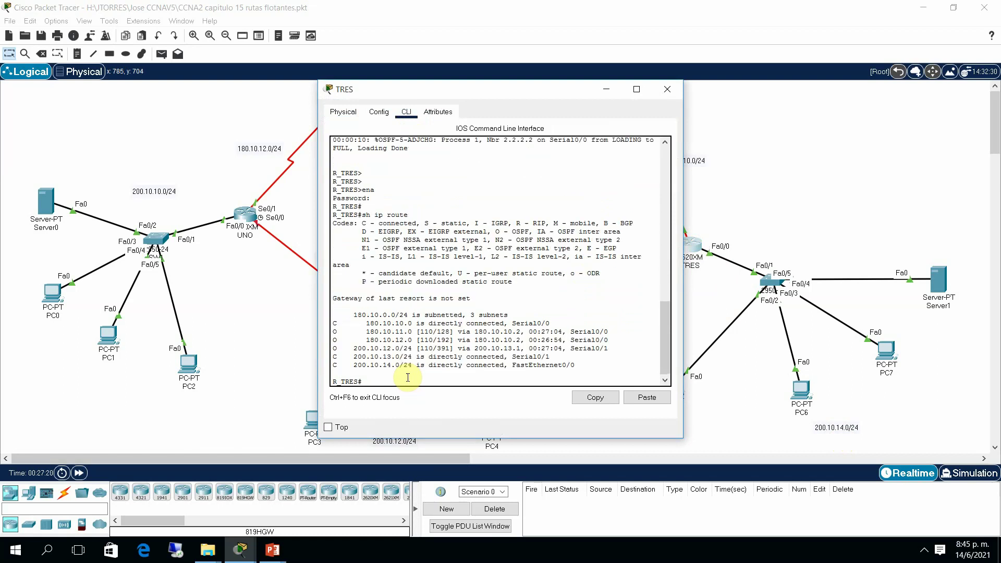
{"action": "left_click", "coordinate": [332, 333]}
{"action": "left_click_drag", "start_coordinate": [332, 332], "coordinate": [624, 346]}
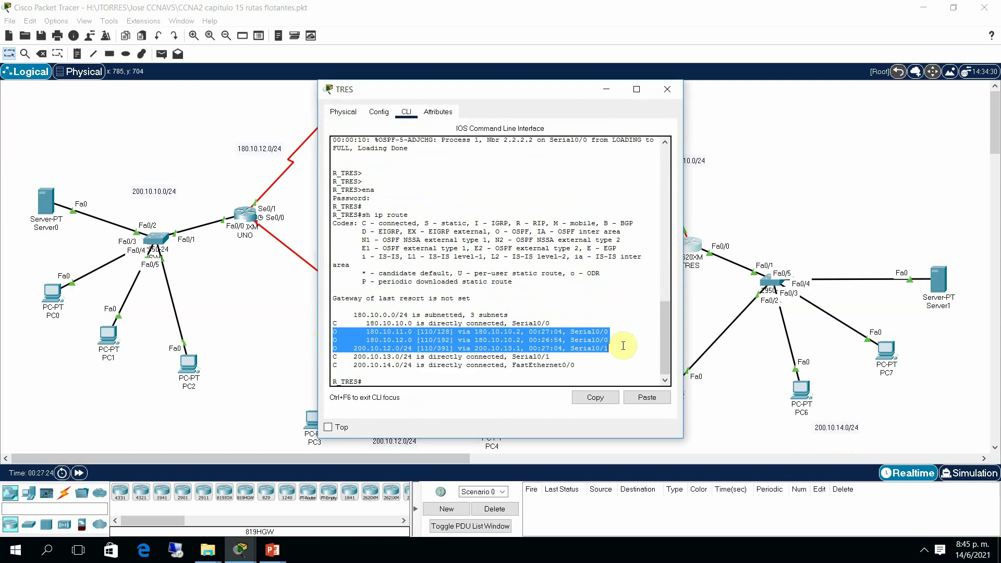
{"action": "left_click", "coordinate": [764, 164]}
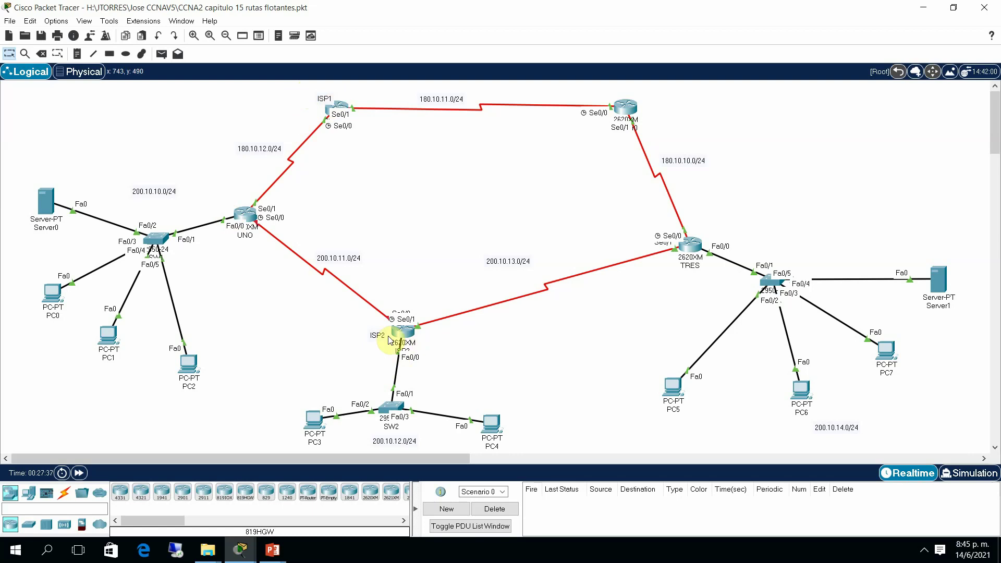
Open router UNO's command line and enter privileged EXEC mode with the enable password
{"action": "mouse_move", "coordinate": [389, 340]}
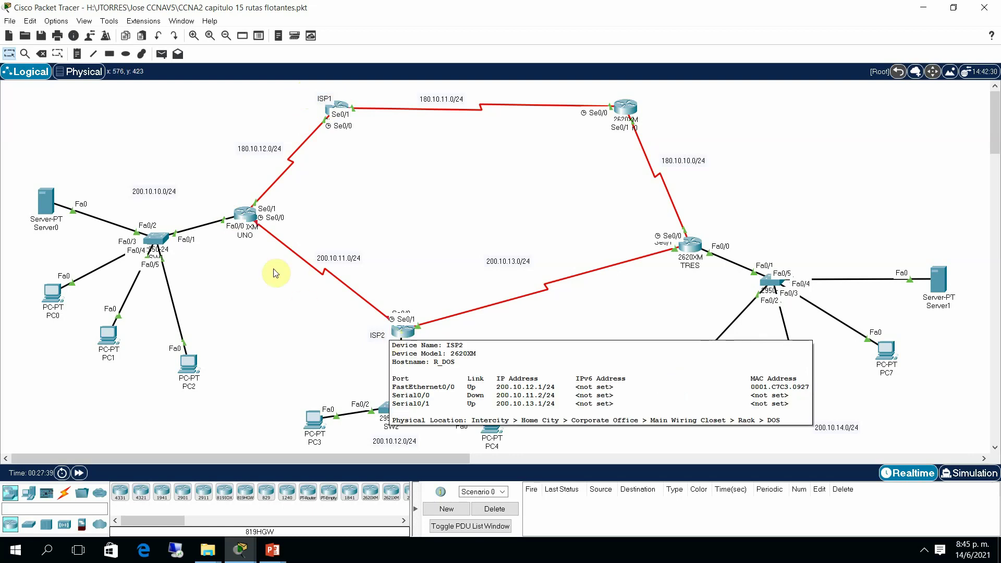
{"action": "left_click", "coordinate": [253, 214]}
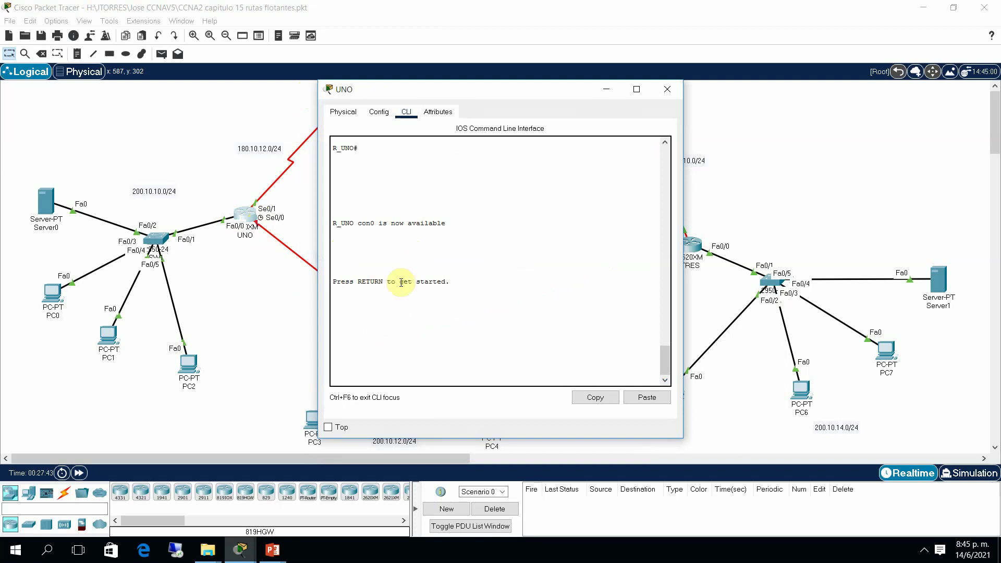
{"action": "key", "text": "Return"}
{"action": "key", "text": "Return"}
{"action": "type", "text": "en"}
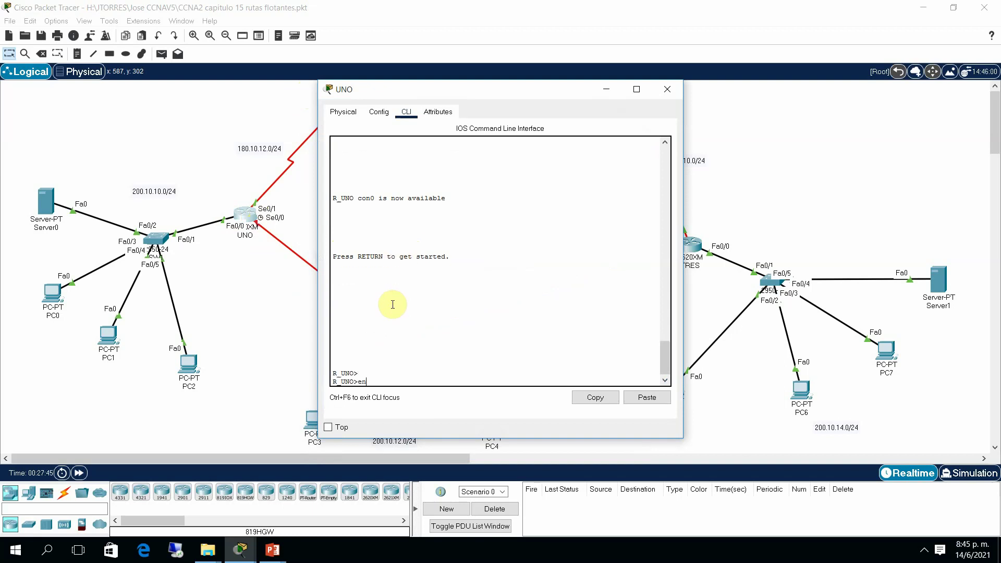
{"action": "type", "text": "a"}
{"action": "key", "text": "Return"}
{"action": "key", "text": "Return"}
{"action": "key", "text": "Return"}
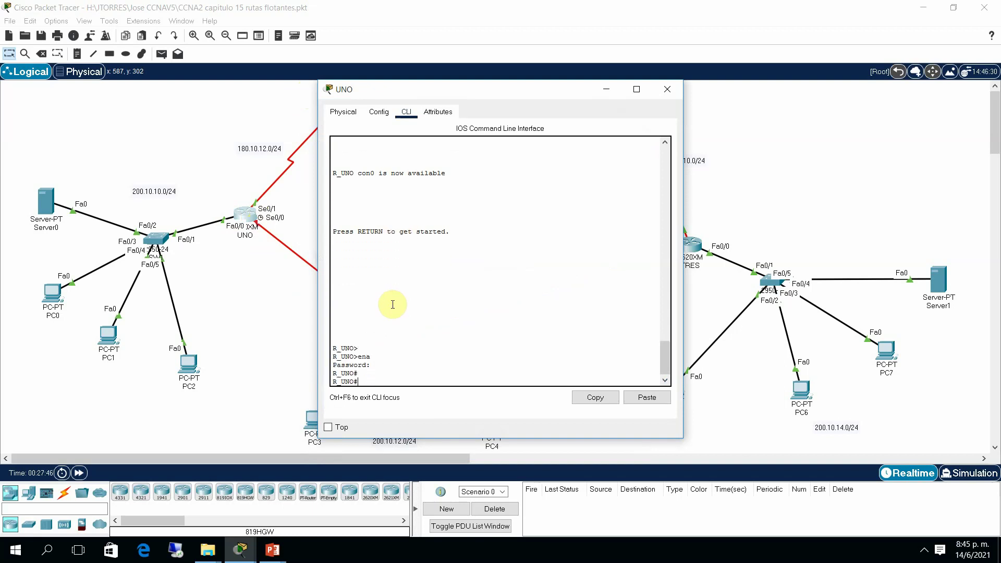
Display router UNO's running configuration and examine the section below the interfaces for routing commands
{"action": "type", "text": "sh run"}
{"action": "key", "text": "Return"}
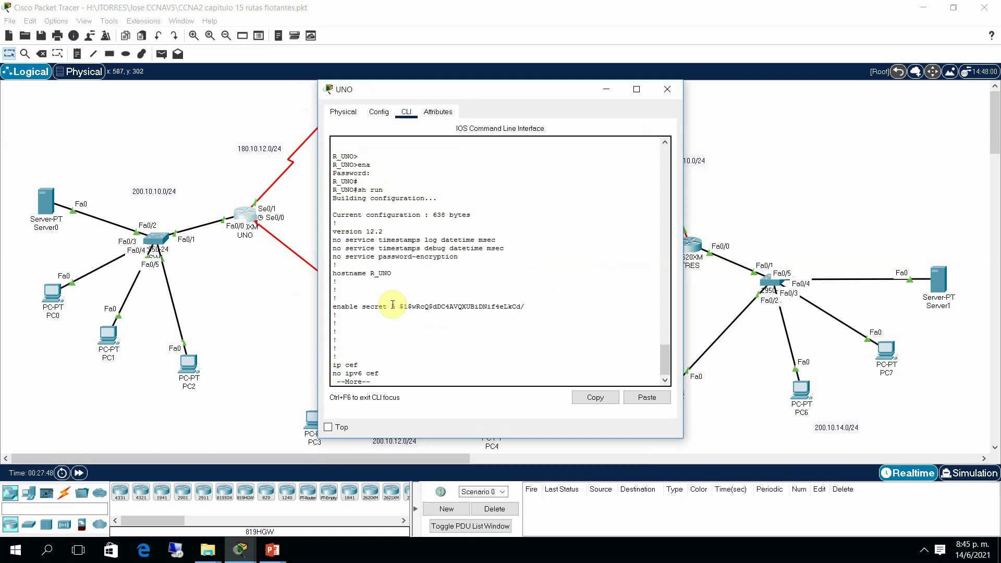
{"action": "key", "text": "space"}
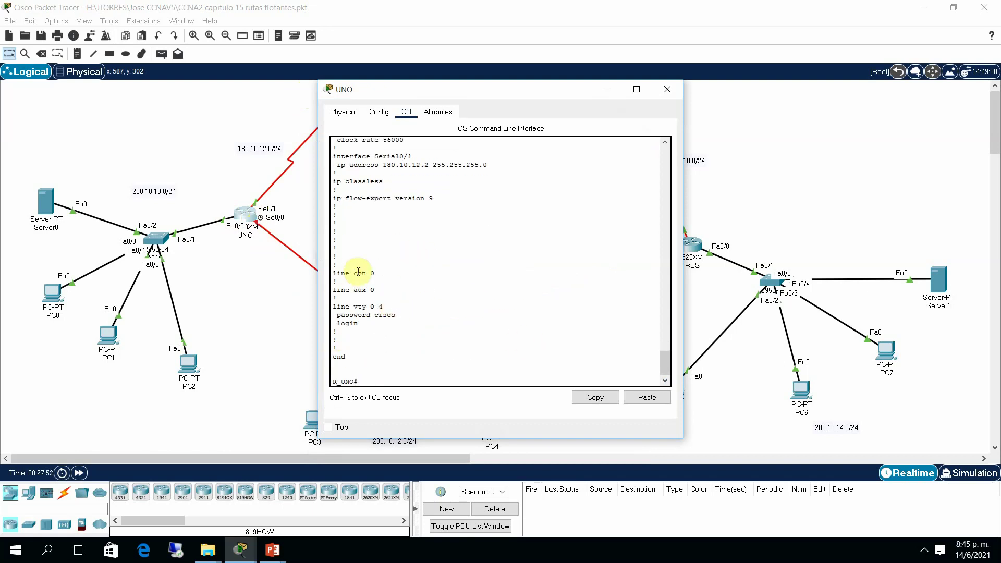
{"action": "left_click_drag", "start_coordinate": [336, 172], "coordinate": [447, 328]}
{"action": "left_click_drag", "start_coordinate": [665, 360], "coordinate": [657, 382]}
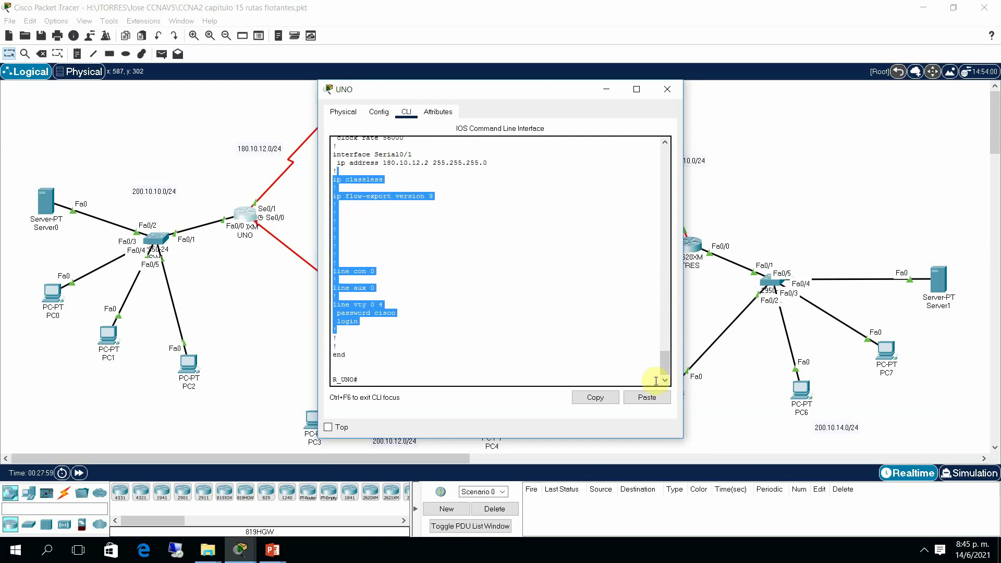
{"action": "left_click", "coordinate": [558, 361]}
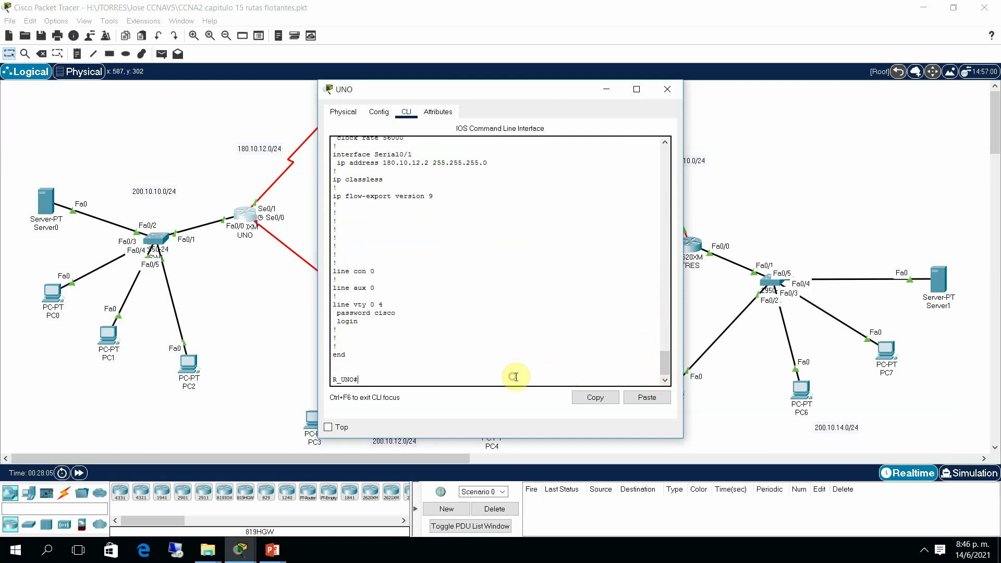
Move UNO's console window clear of the topology and ping 200.10.11.2 from the router
{"action": "type", "text": "ping"}
{"action": "left_click_drag", "start_coordinate": [528, 90], "coordinate": [763, 84]}
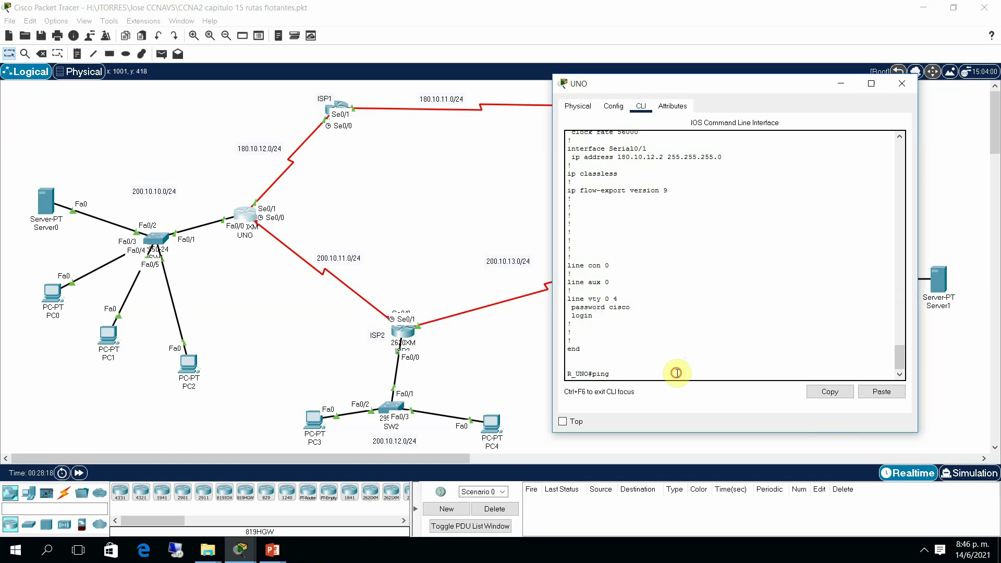
{"action": "type", "text": "200.10.11.2"}
{"action": "key", "text": "Return"}
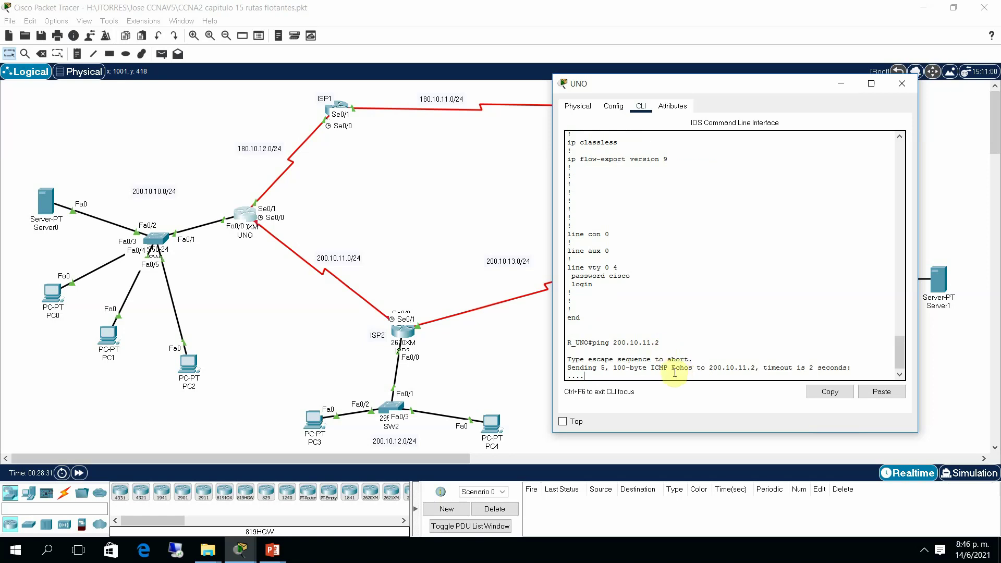
{"action": "key", "text": "Return"}
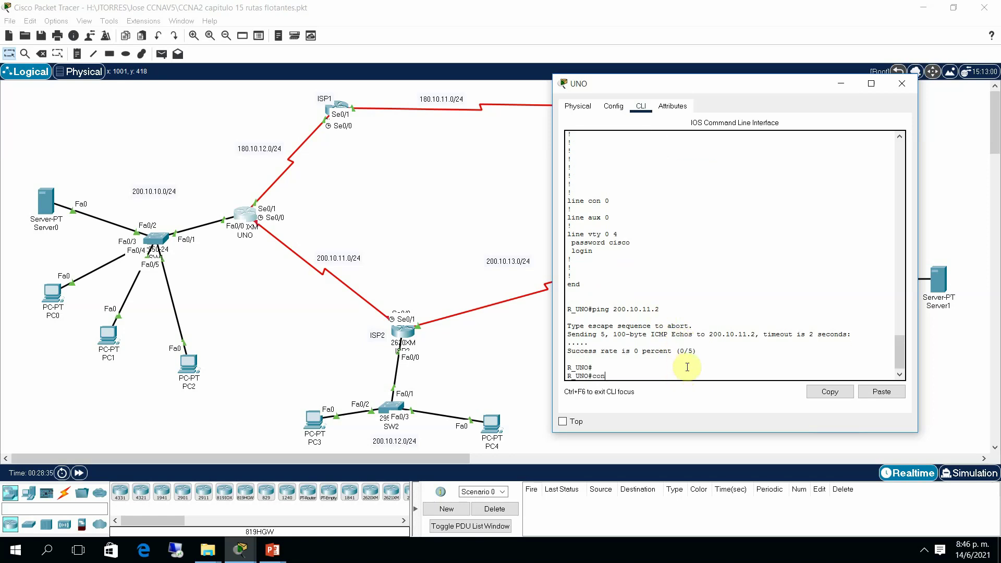
Enter global configuration mode on router UNO and enable interface s0/0 with no shutdown
{"action": "type", "text": "conf t"}
{"action": "key", "text": "Return"}
{"action": "type", "text": "ig)#int"}
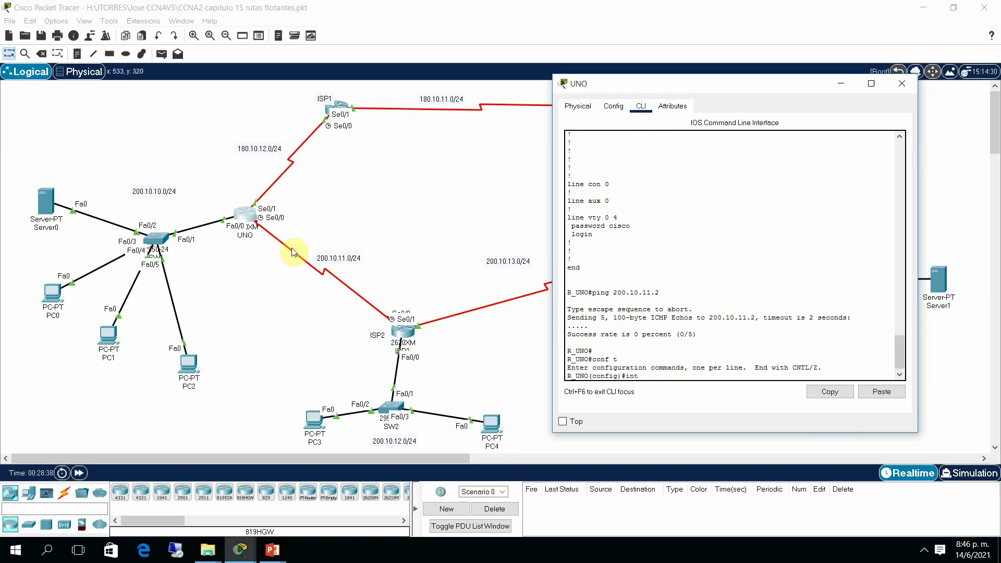
{"action": "type", "text": " s"}
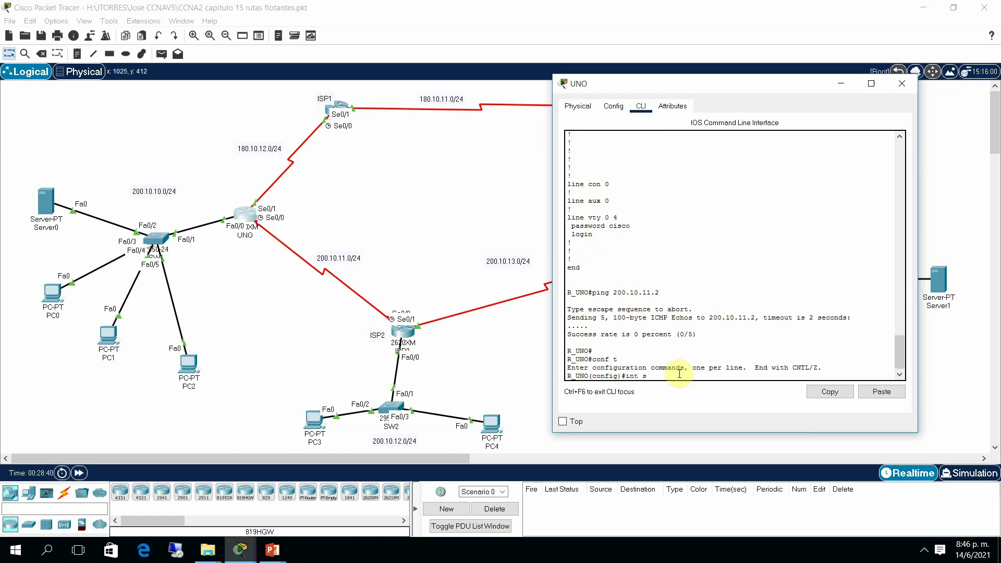
{"action": "type", "text": "0/0"}
{"action": "key", "text": "Return"}
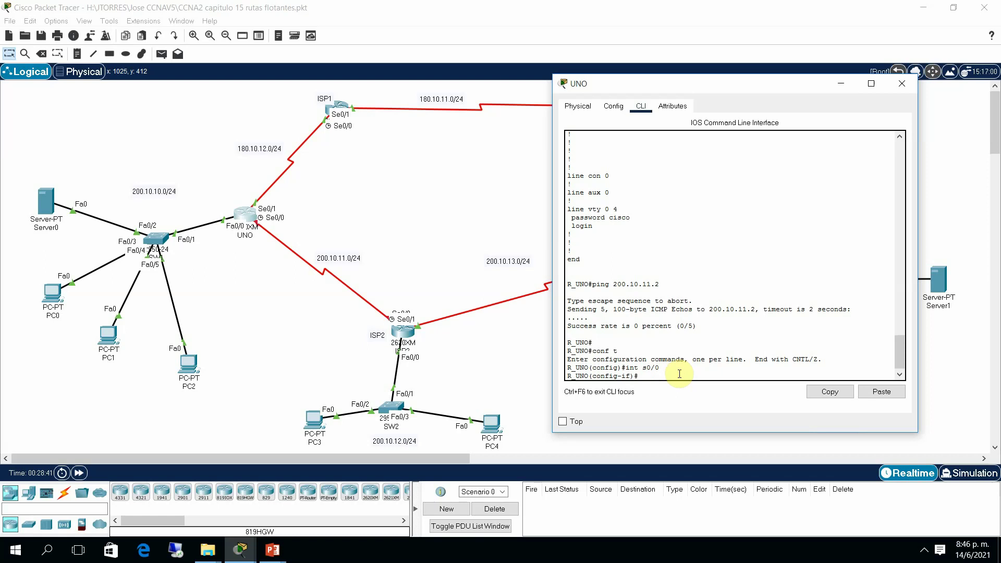
{"action": "type", "text": "no sh"}
{"action": "key", "text": "Return"}
{"action": "key", "text": "Return"}
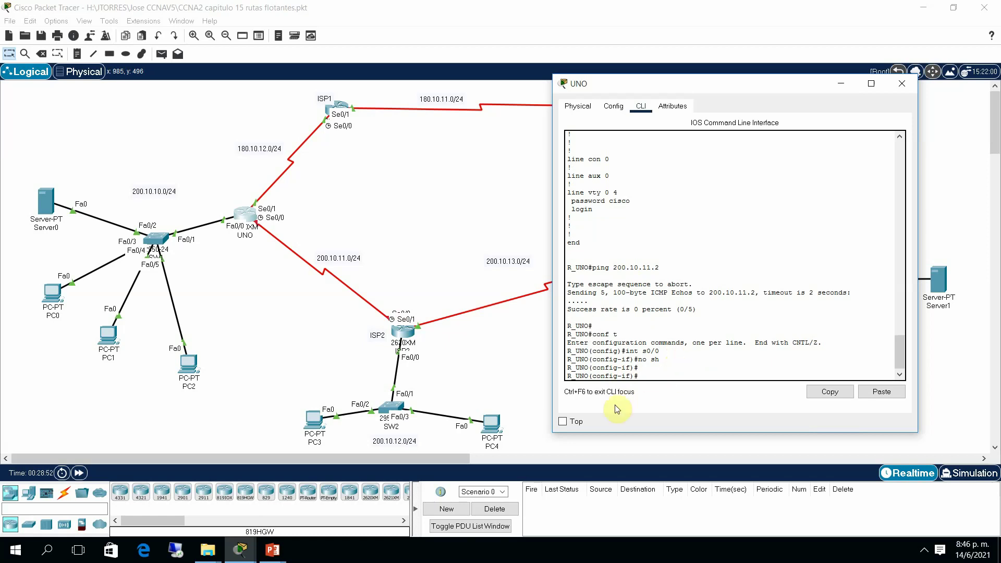
Shift router ISP2 slightly upward in the topology and return to router UNO's console
{"action": "left_click", "coordinate": [398, 331]}
{"action": "mouse_move", "coordinate": [399, 330]}
{"action": "left_mouse_down"}
{"action": "mouse_move", "coordinate": [308, 384]}
{"action": "mouse_move", "coordinate": [405, 313]}
{"action": "left_mouse_up"}
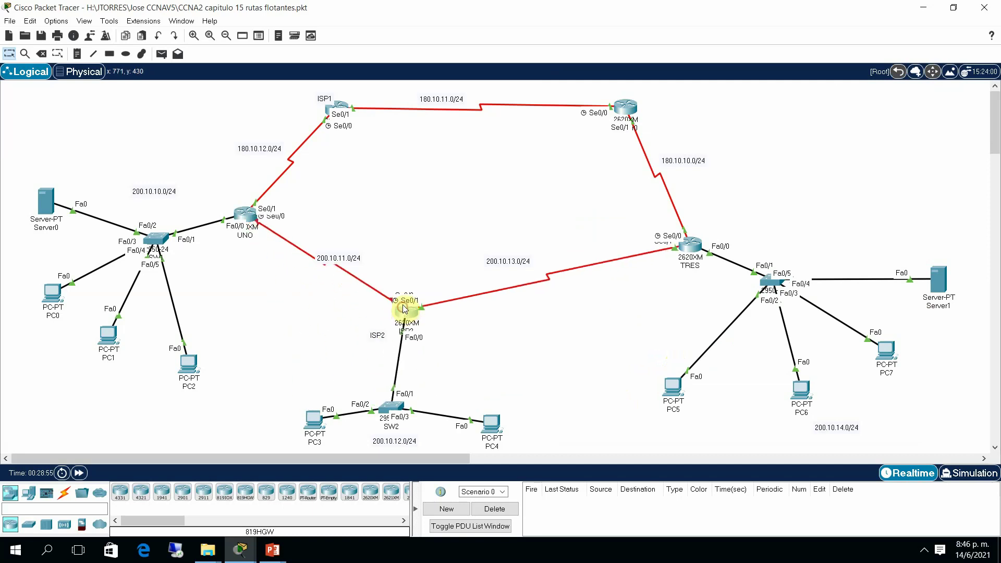
{"action": "left_click", "coordinate": [248, 217]}
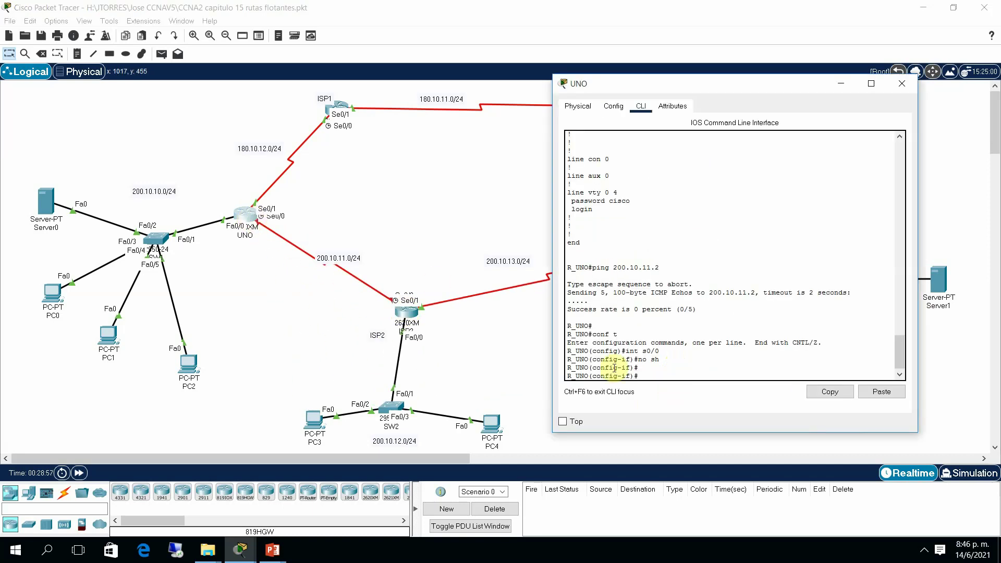
{"action": "left_click", "coordinate": [649, 375]}
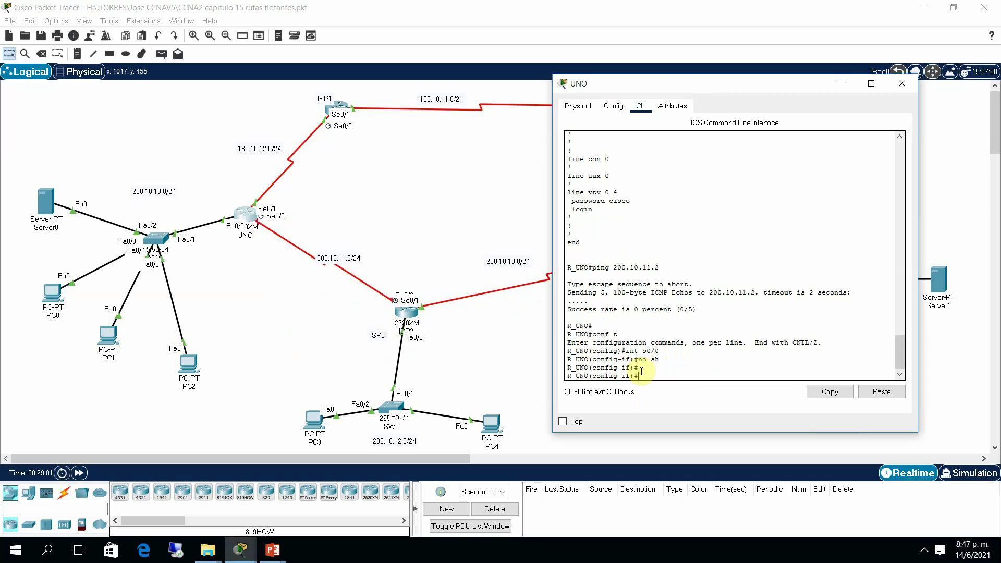
Open router ISP2's command line and enter privileged EXEC mode with the enable password
{"action": "left_click", "coordinate": [400, 313]}
{"action": "left_click", "coordinate": [400, 313]}
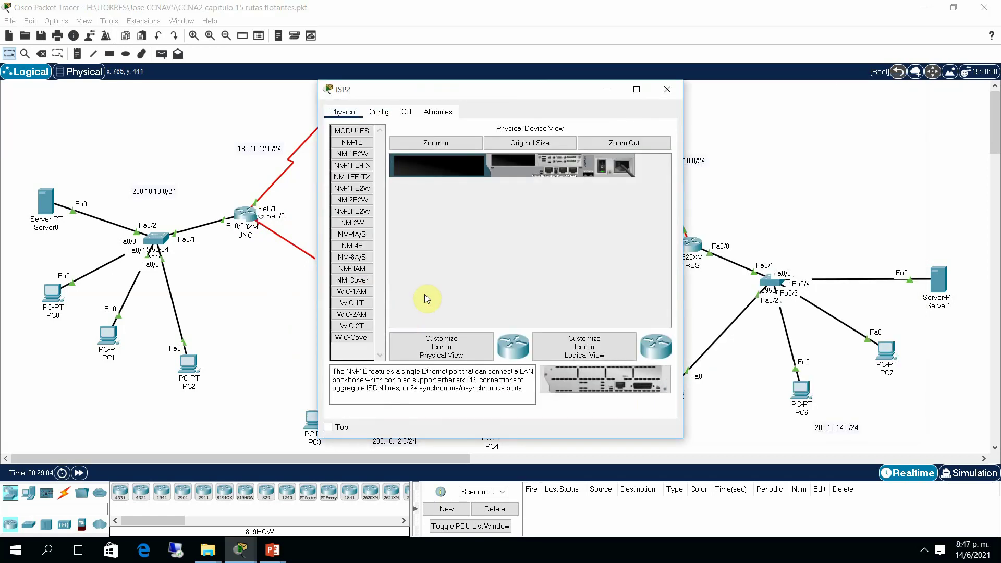
{"action": "left_click", "coordinate": [407, 110]}
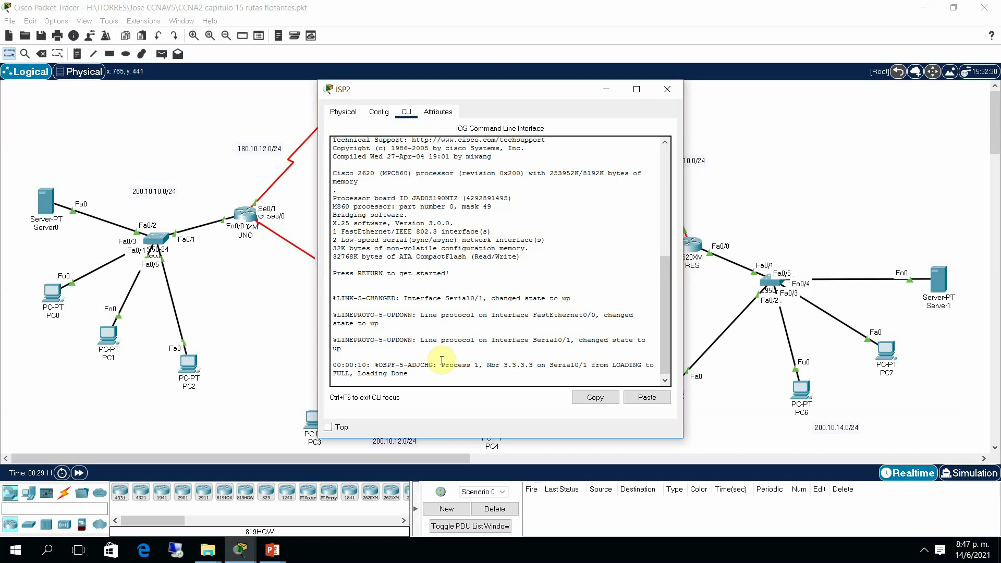
{"action": "left_click_drag", "start_coordinate": [666, 292], "coordinate": [666, 366]}
{"action": "key", "text": "Return"}
{"action": "key", "text": "Return"}
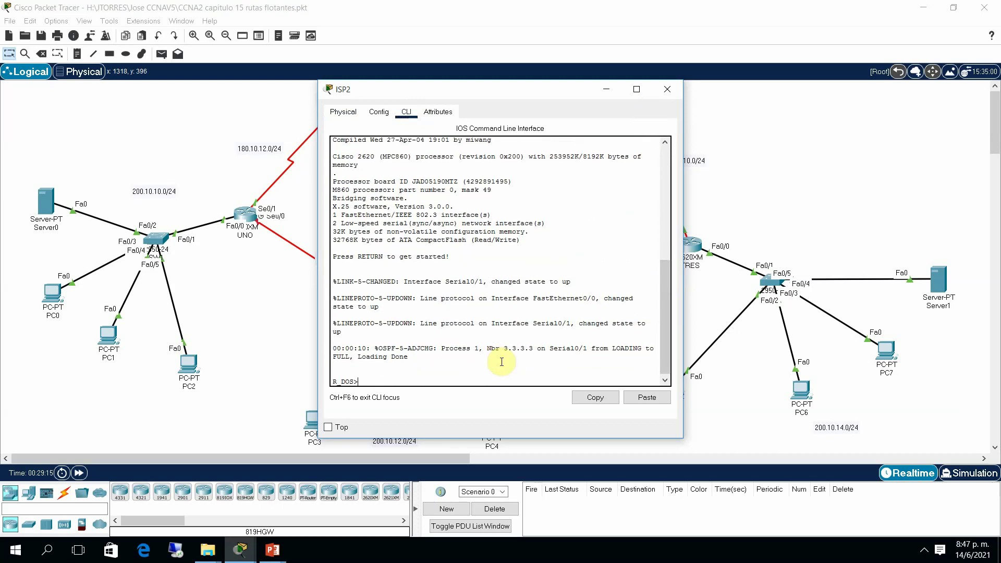
{"action": "type", "text": "ena"}
{"action": "key", "text": "Return"}
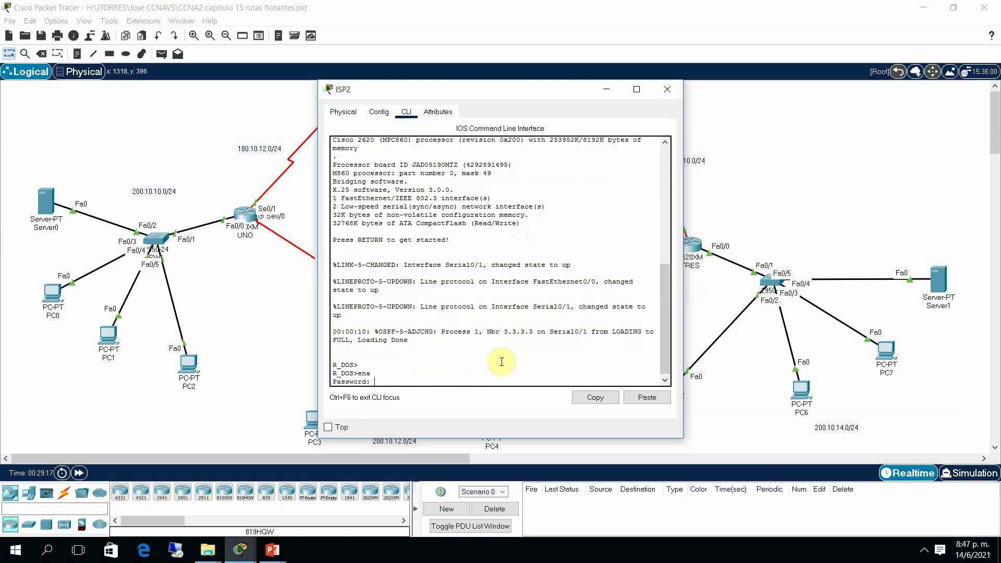
{"action": "key", "text": "Return"}
{"action": "key", "text": "Return"}
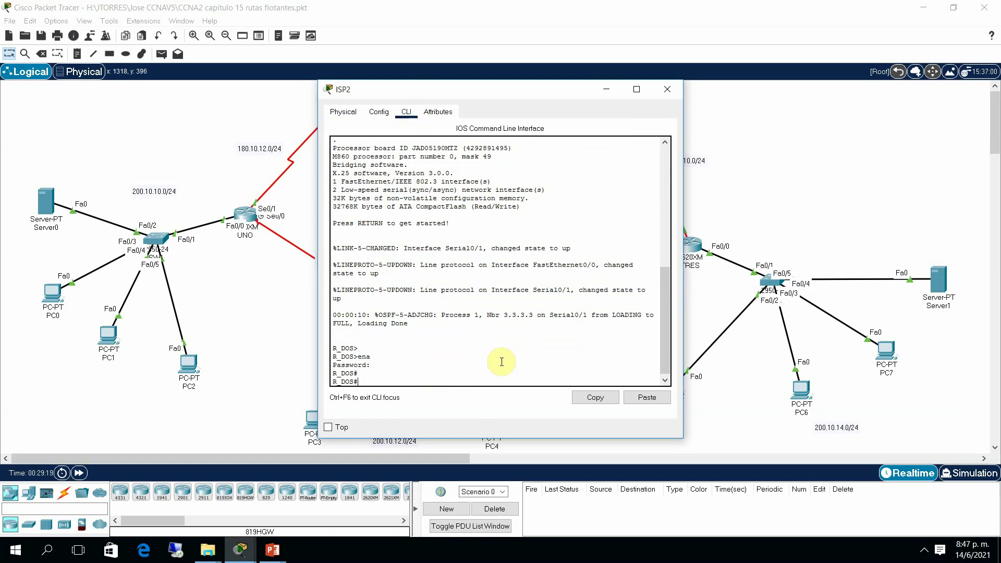
Enter global configuration mode on router ISP2, enable interface s0/0 with no shutdown, and close its console
{"action": "type", "text": "int"}
{"action": "key", "text": "BackSpace"}
{"action": "key", "text": "BackSpace"}
{"action": "key", "text": "BackSpace"}
{"action": "key", "text": "BackSpace"}
{"action": "type", "text": "conf t"}
{"action": "key", "text": "Return"}
{"action": "type", "text": "iont"}
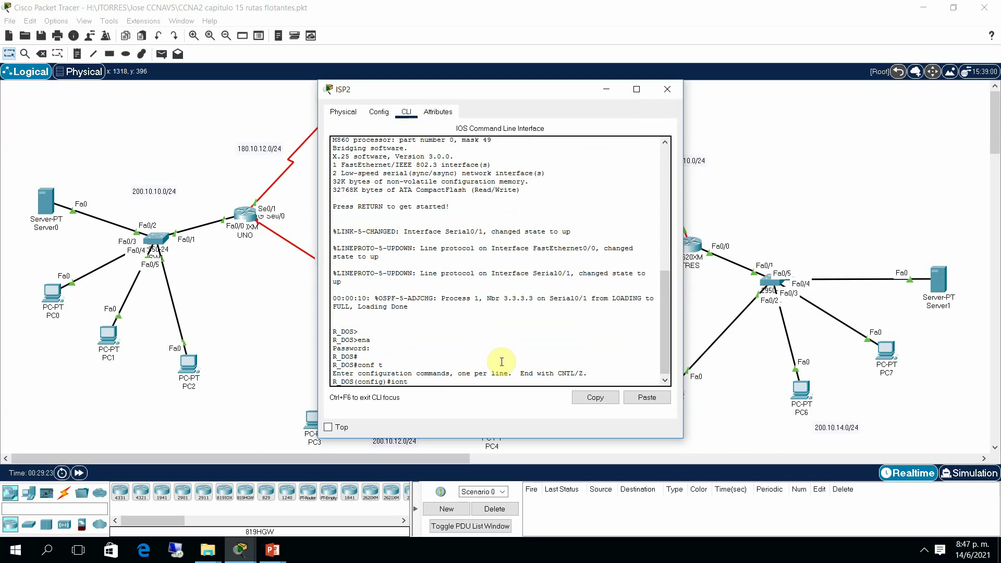
{"action": "key", "text": "BackSpace"}
{"action": "key", "text": "BackSpace"}
{"action": "key", "text": "BackSpace"}
{"action": "type", "text": "nt s0/0"}
{"action": "key", "text": "Return"}
{"action": "type", "text": "no sh"}
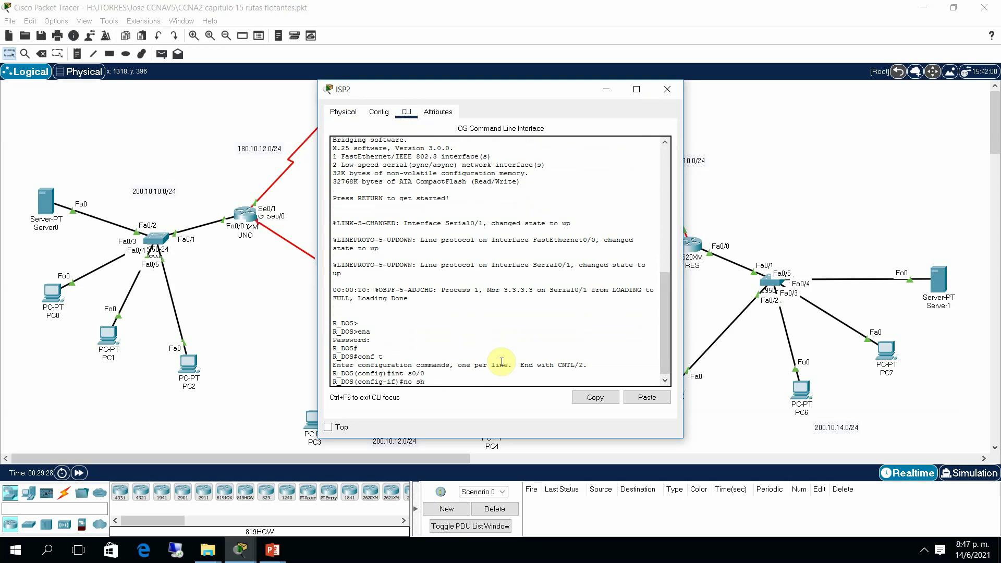
{"action": "key", "text": "Return"}
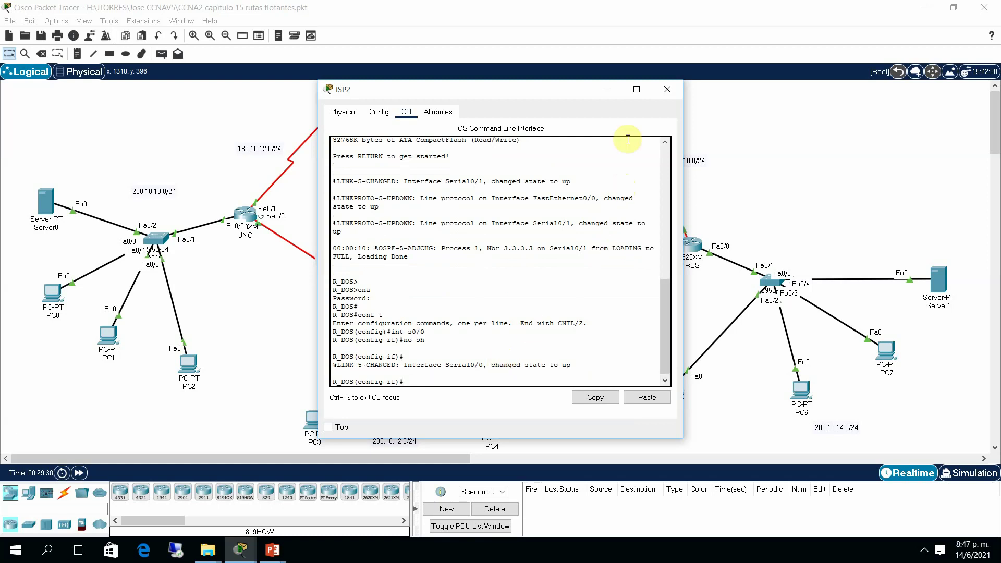
{"action": "left_click", "coordinate": [668, 90]}
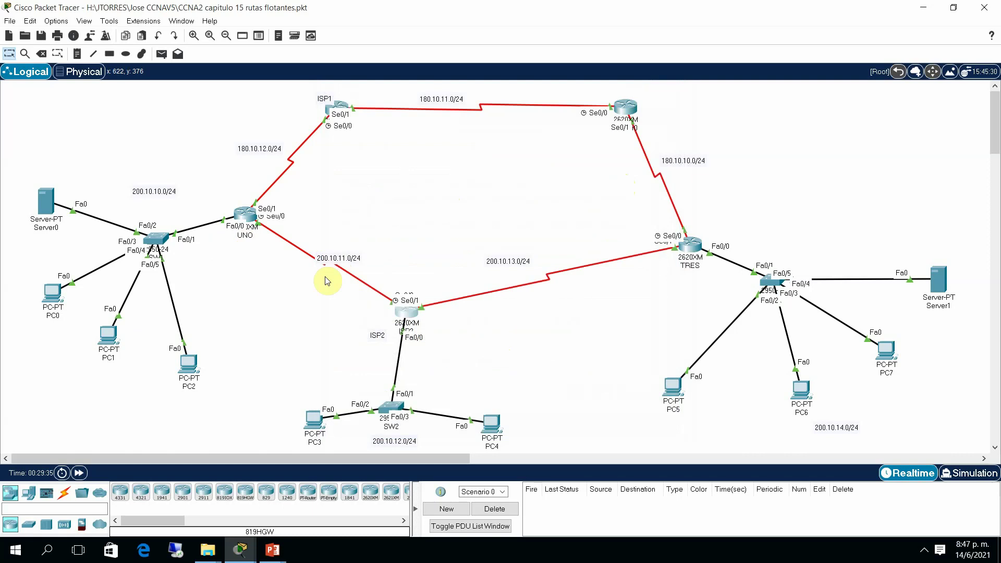
Return to router UNO's console and check the status messages for Serial0/0
{"action": "left_click", "coordinate": [246, 214]}
{"action": "left_click", "coordinate": [611, 365]}
{"action": "key", "text": "Return"}
{"action": "key", "text": "Return"}
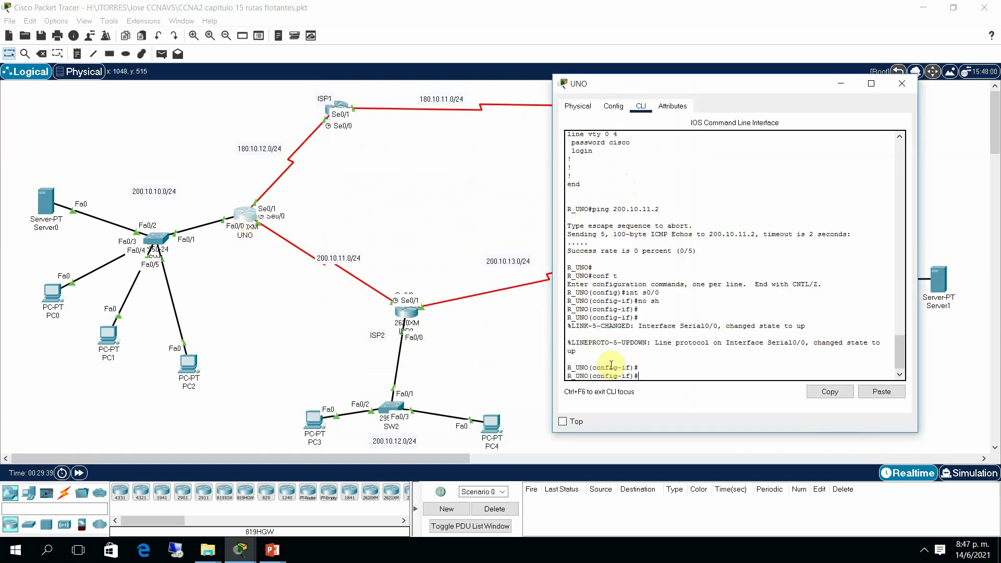
Leave configuration mode on router UNO and ping 200.10.11.2
{"action": "type", "text": "end"}
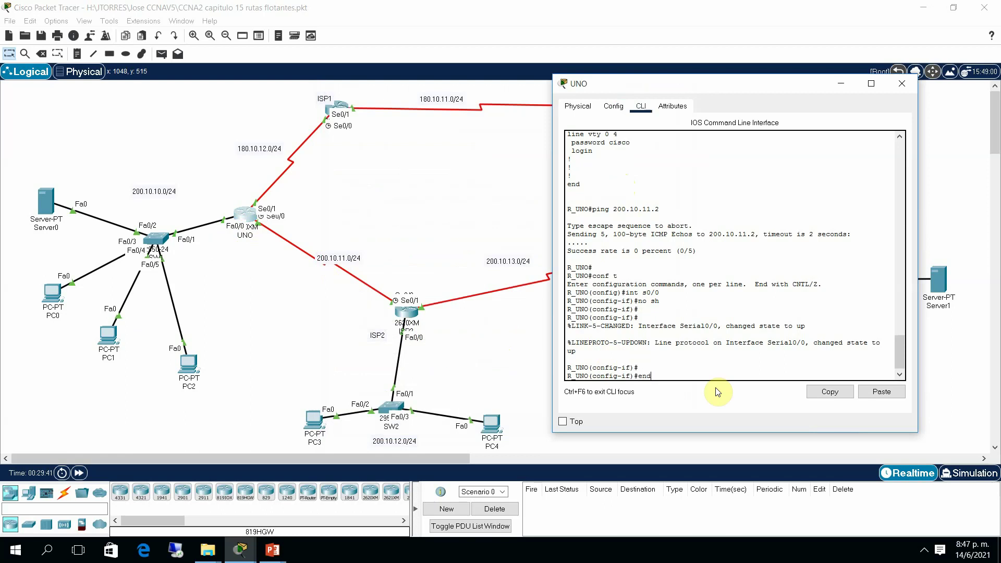
{"action": "key", "text": "Return"}
{"action": "key", "text": "Return"}
{"action": "type", "text": "ping"}
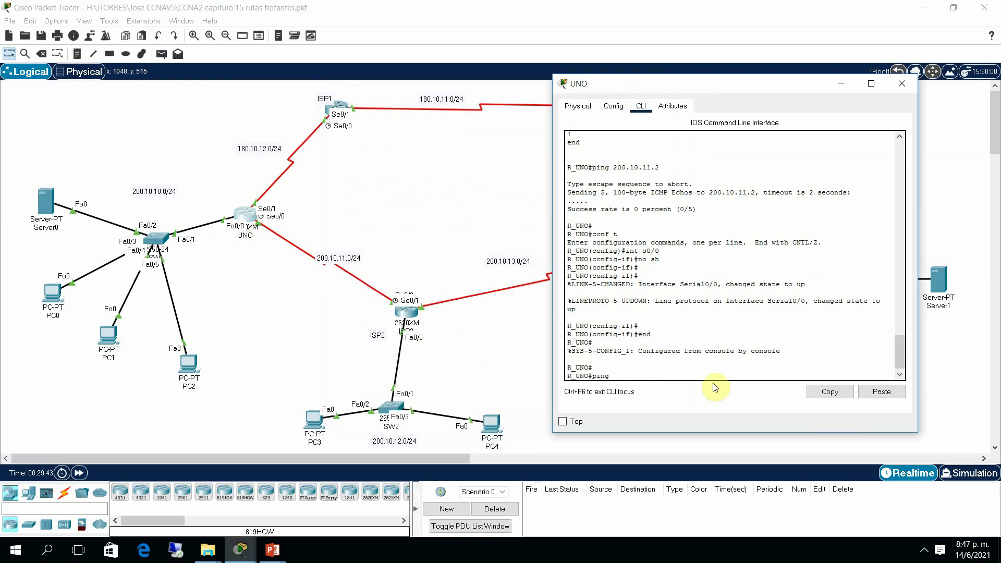
{"action": "type", "text": " 200.10.11.2"}
{"action": "key", "text": "Return"}
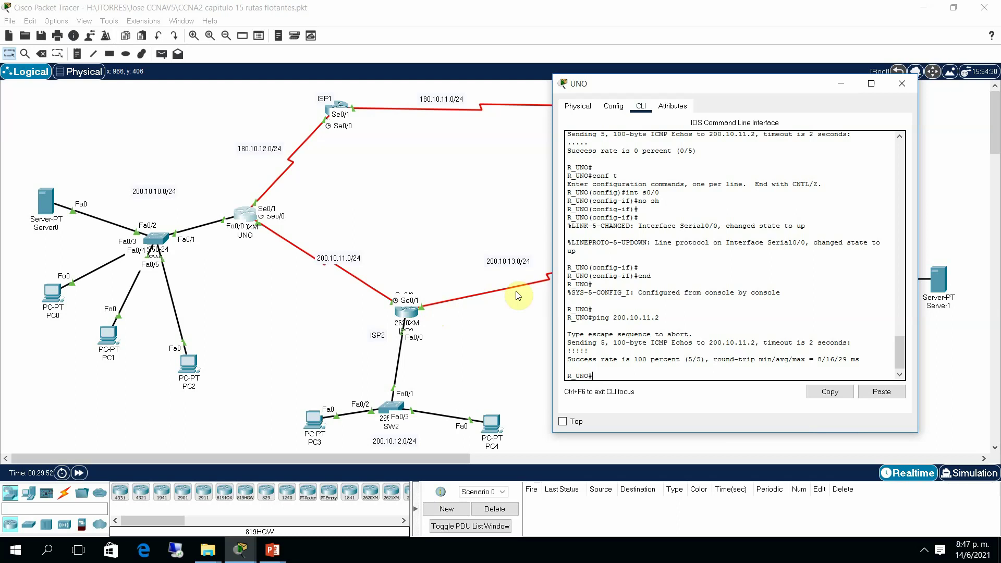
Ping 200.10.13.1 from router UNO, and shift the ISP1 label slightly away from its router in the topology
{"action": "left_click", "coordinate": [608, 368]}
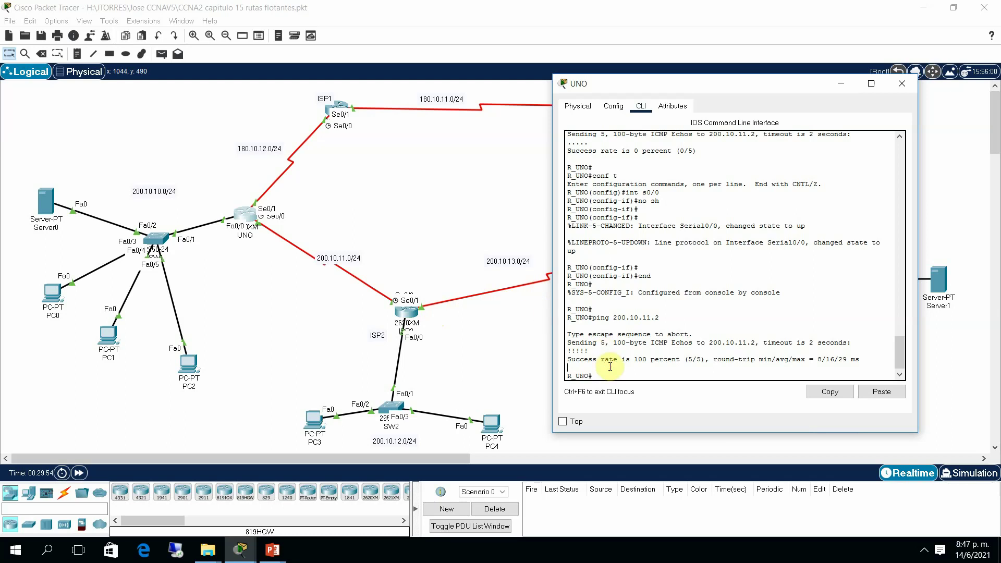
{"action": "type", "text": "ping 200.10.13.1"}
{"action": "key", "text": "Return"}
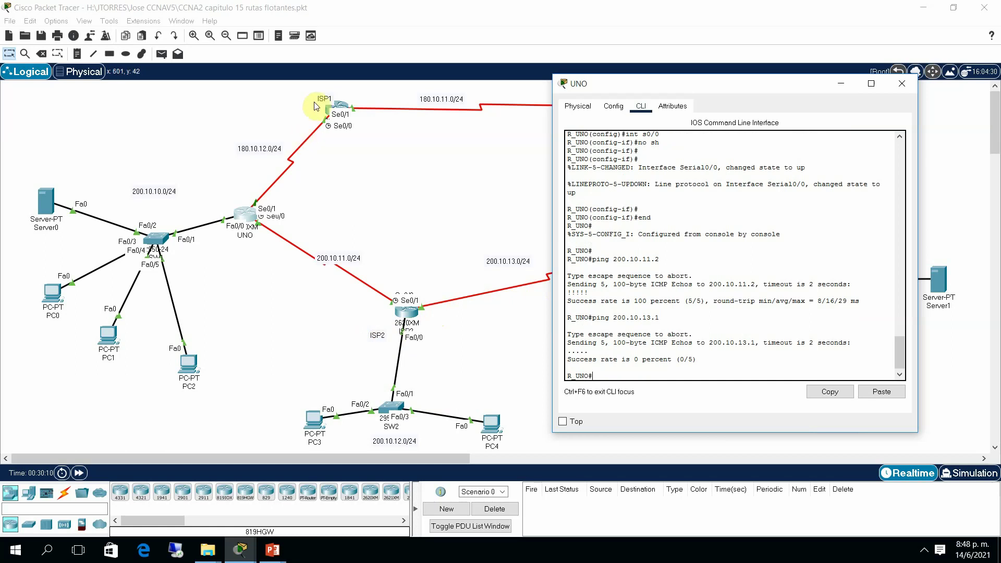
{"action": "left_click", "coordinate": [314, 103]}
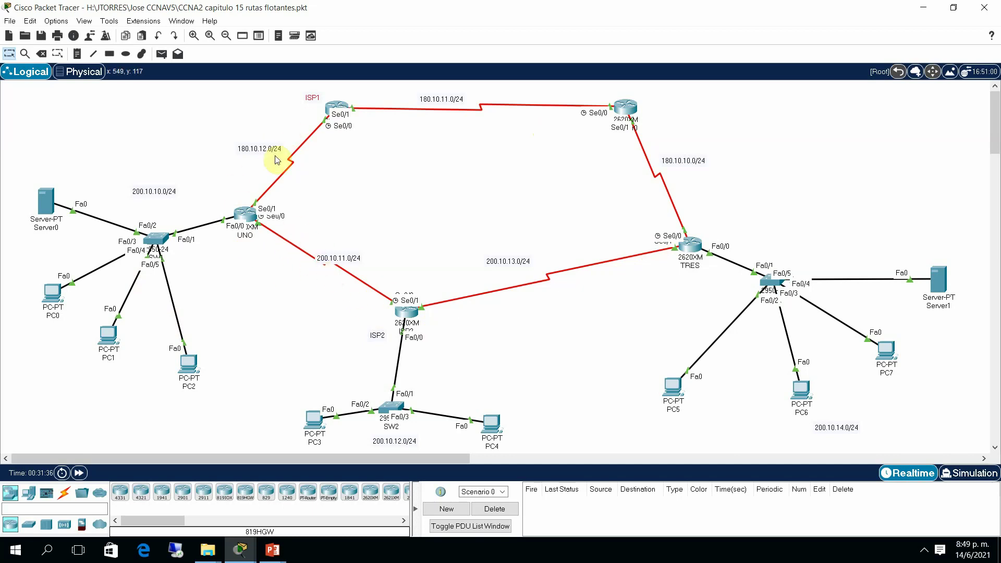
Enter global configuration mode on router UNO and add a default route with next hop 200.10.11.2
{"action": "left_click", "coordinate": [246, 217]}
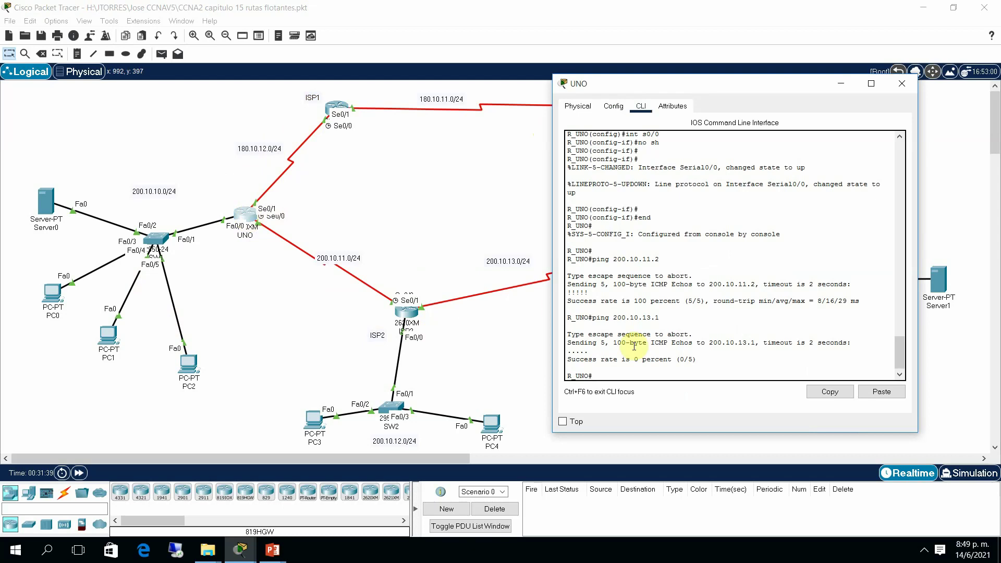
{"action": "type", "text": "conf t"}
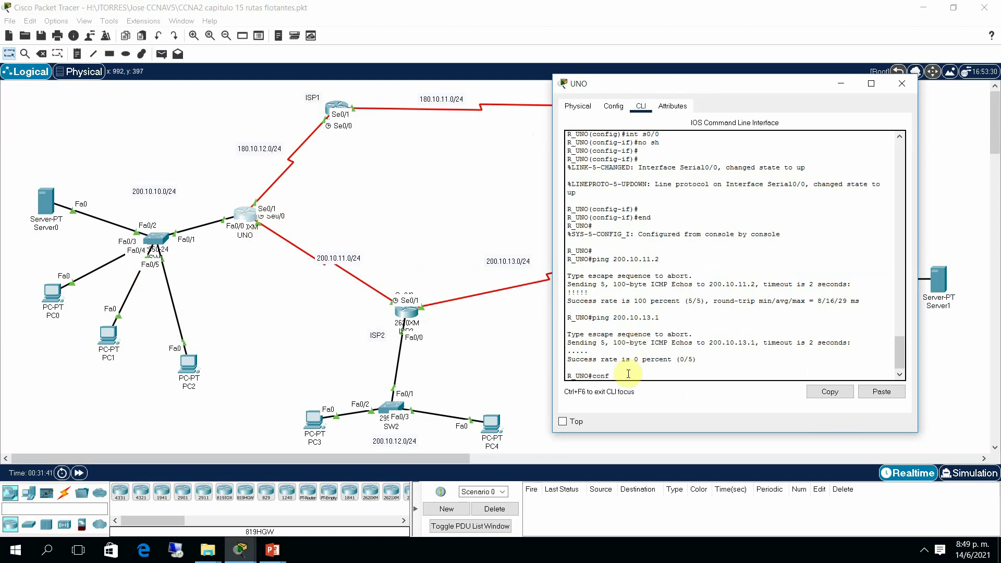
{"action": "key", "text": "Return"}
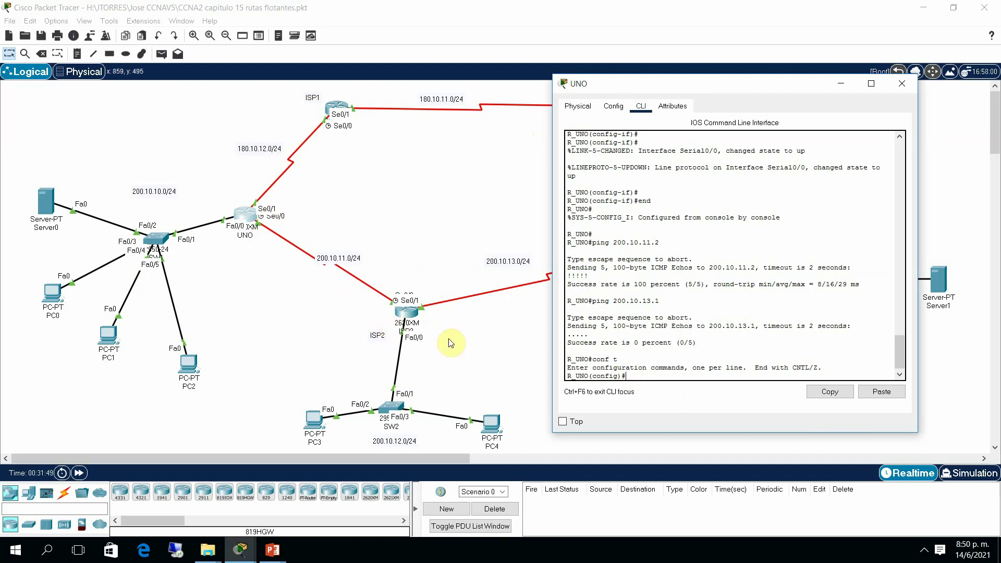
{"action": "type", "text": "ip route 0.0.0.0 0.0.0.0 200.10.11.2"}
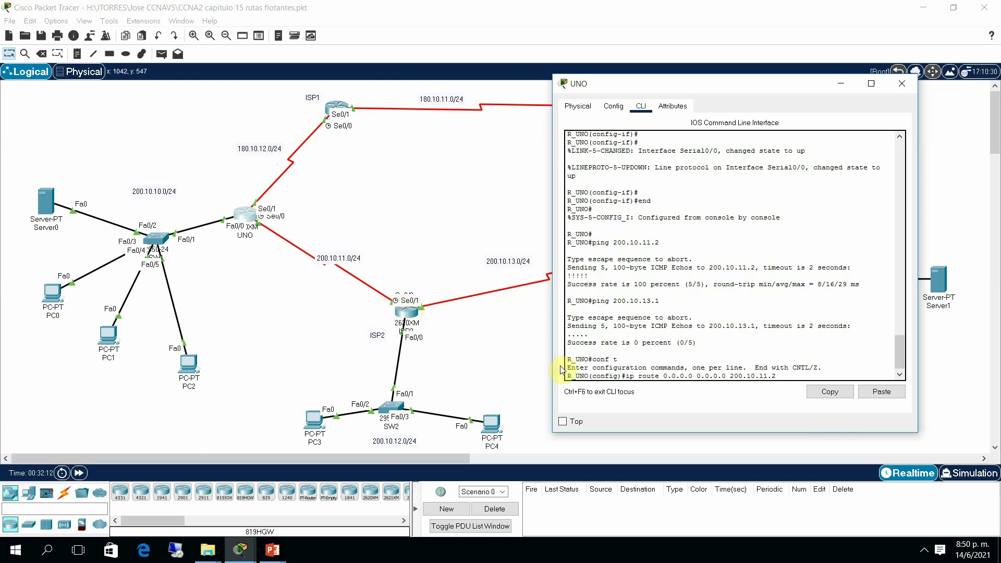
{"action": "key", "text": "Return"}
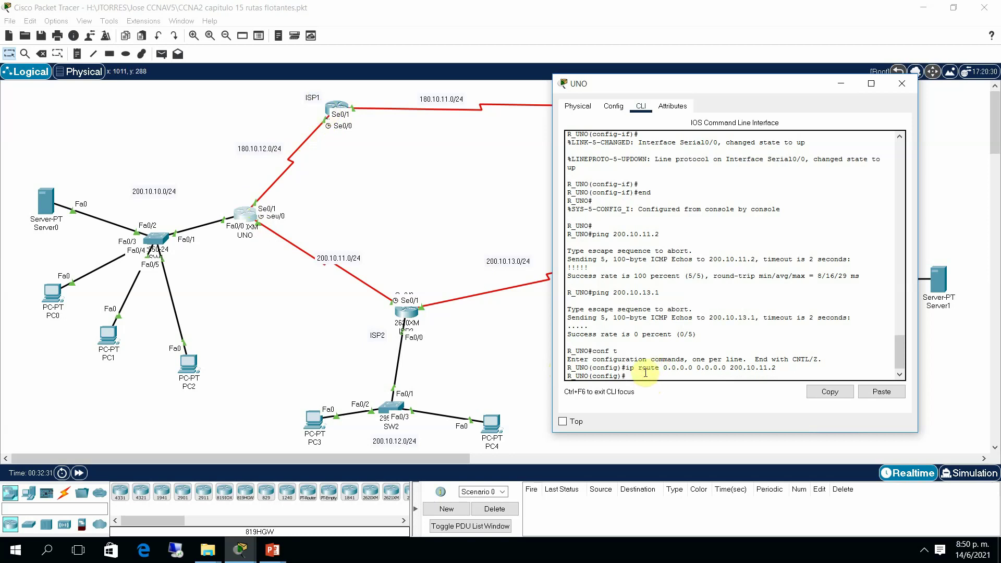
Compose a second default route on router UNO with next hop 180.10.12.1, checking ISP1's interface addresses, and list its remaining options
{"action": "type", "text": "ip route 0.0.0.0 0.0.0.0 180.10.12.2"}
{"action": "left_click", "coordinate": [434, 227]}
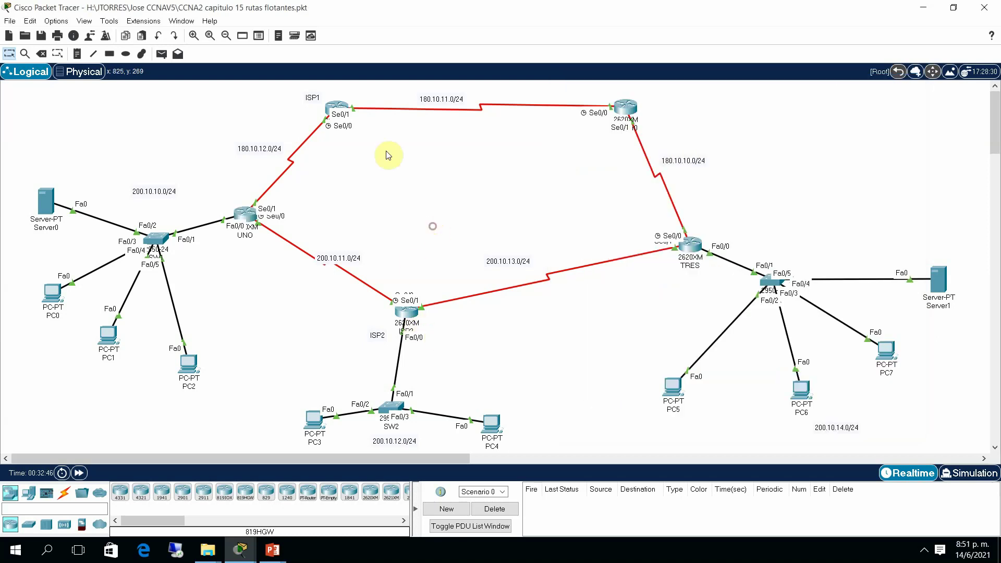
{"action": "mouse_move", "coordinate": [342, 107]}
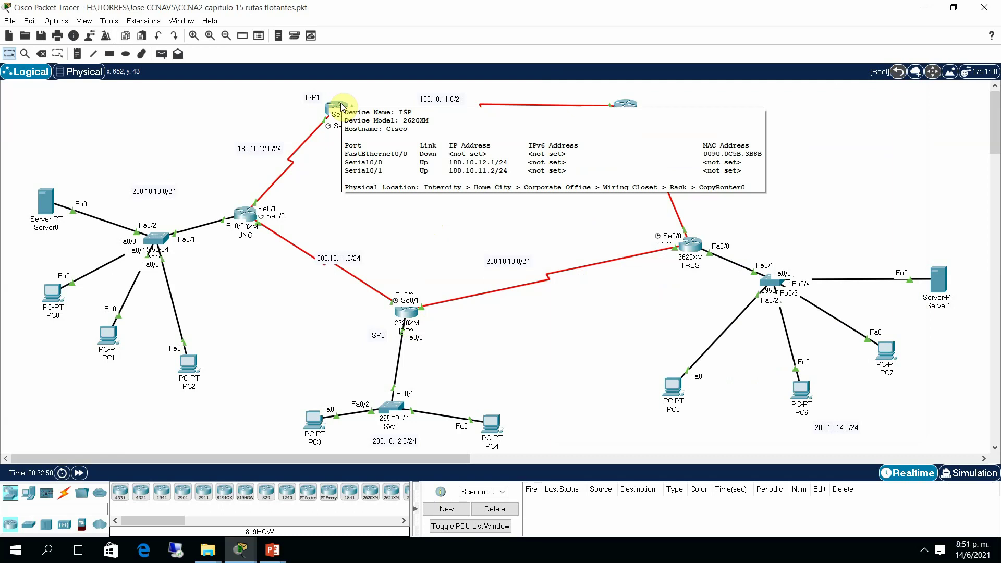
{"action": "left_click", "coordinate": [247, 216]}
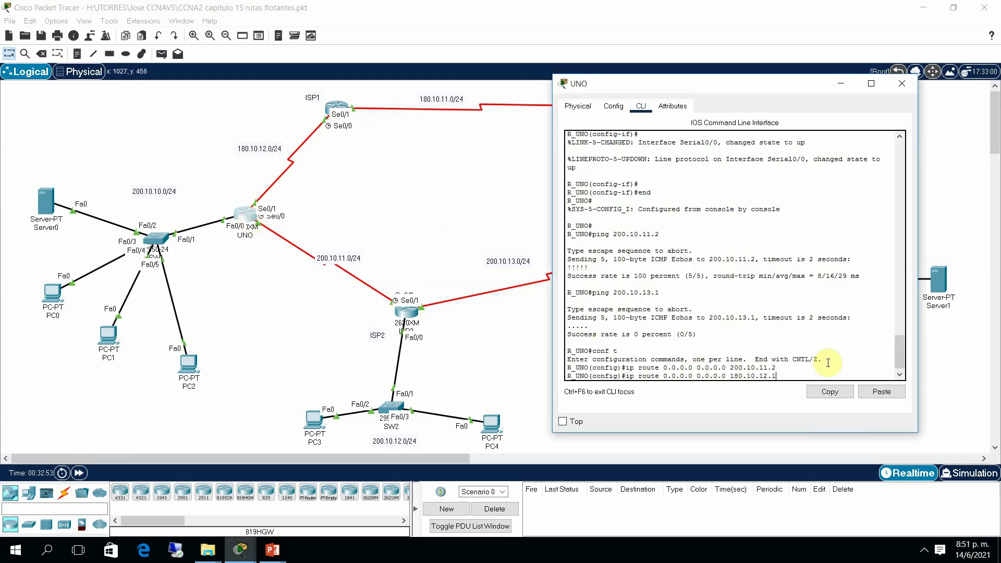
{"action": "type", "text": "?"}
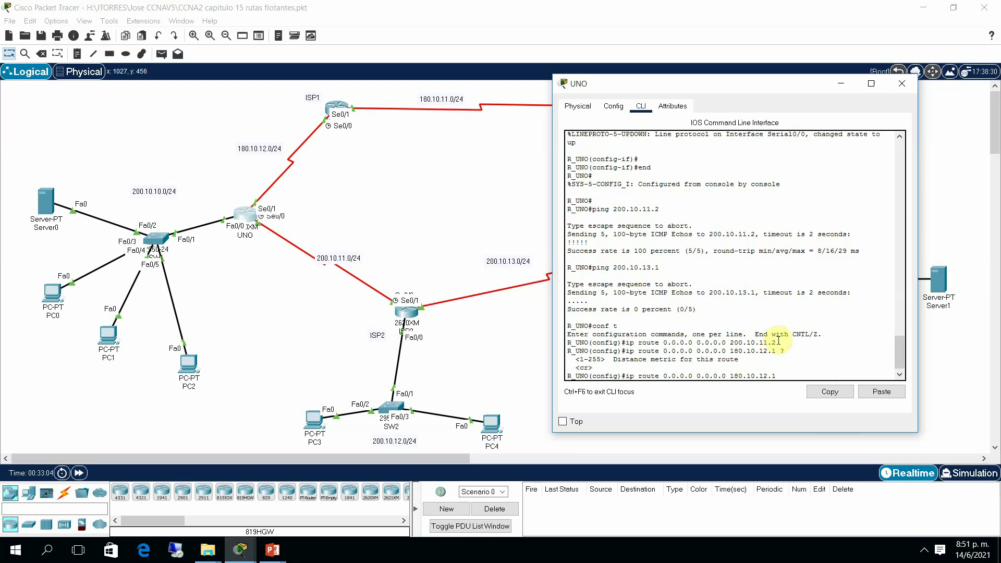
Complete the second default route with a distance metric of 10 and leave configuration mode
{"action": "left_click_drag", "start_coordinate": [777, 342], "coordinate": [631, 342]}
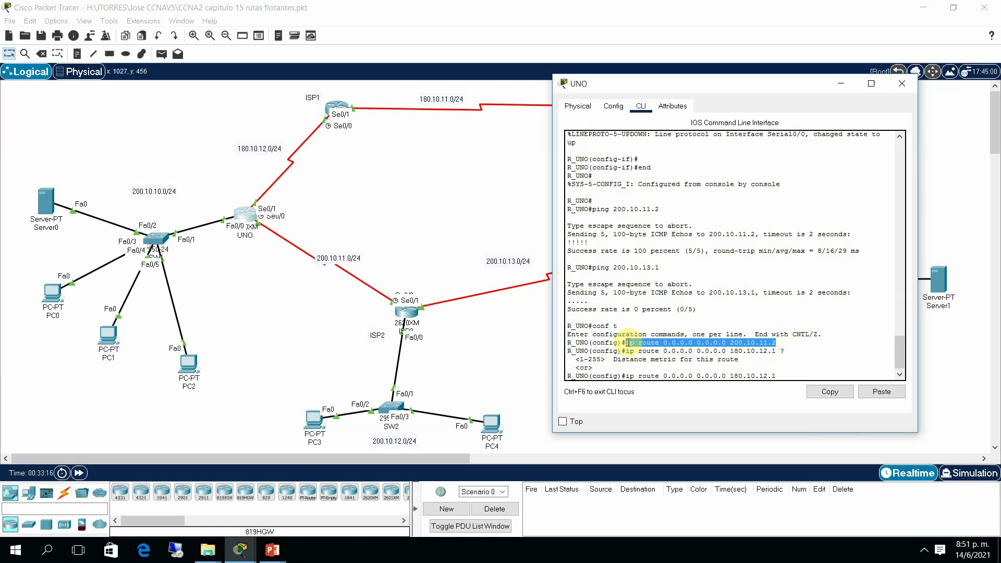
{"action": "left_click", "coordinate": [809, 377]}
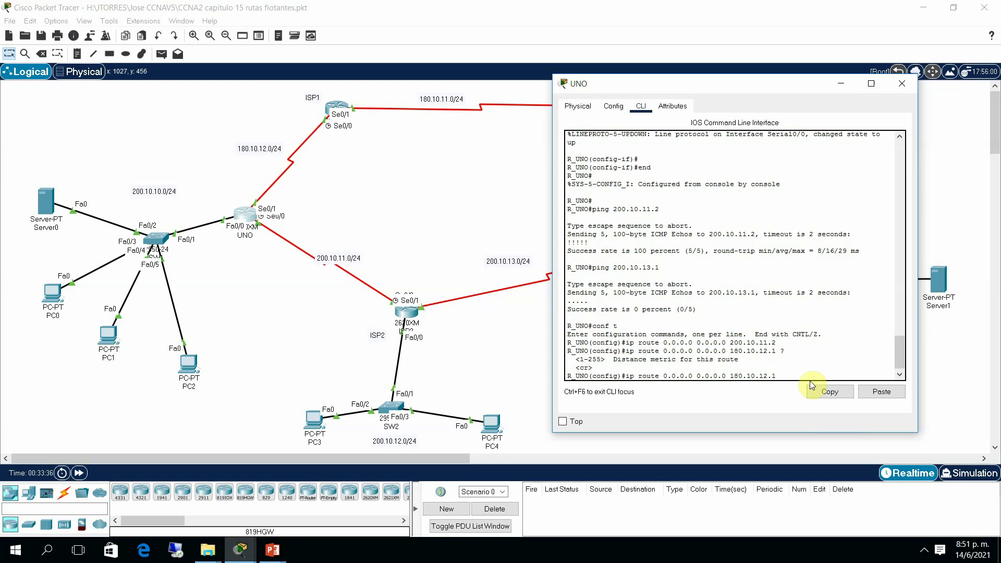
{"action": "type", "text": "10"}
{"action": "key", "text": "Return"}
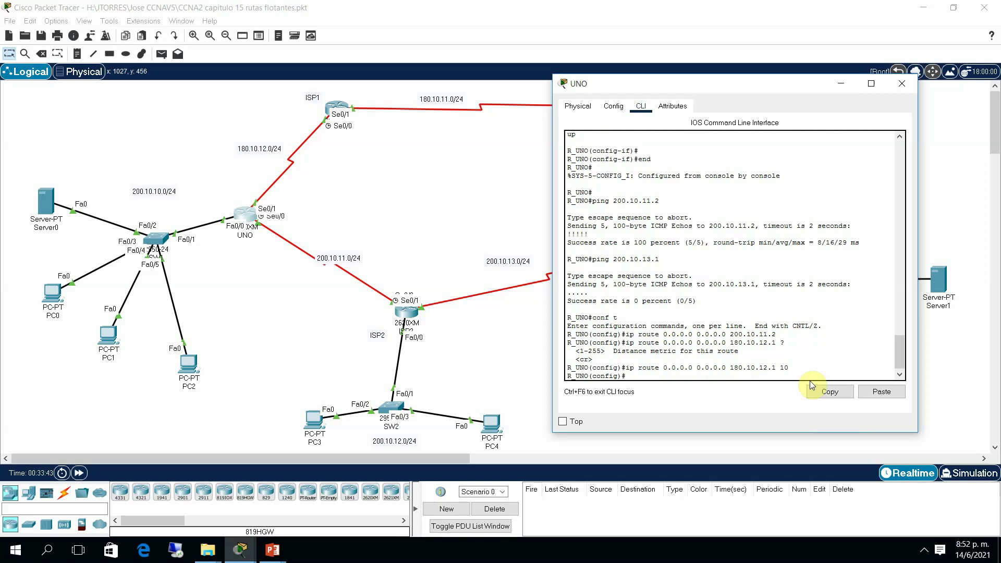
{"action": "type", "text": "end"}
{"action": "key", "text": "Return"}
{"action": "key", "text": "Return"}
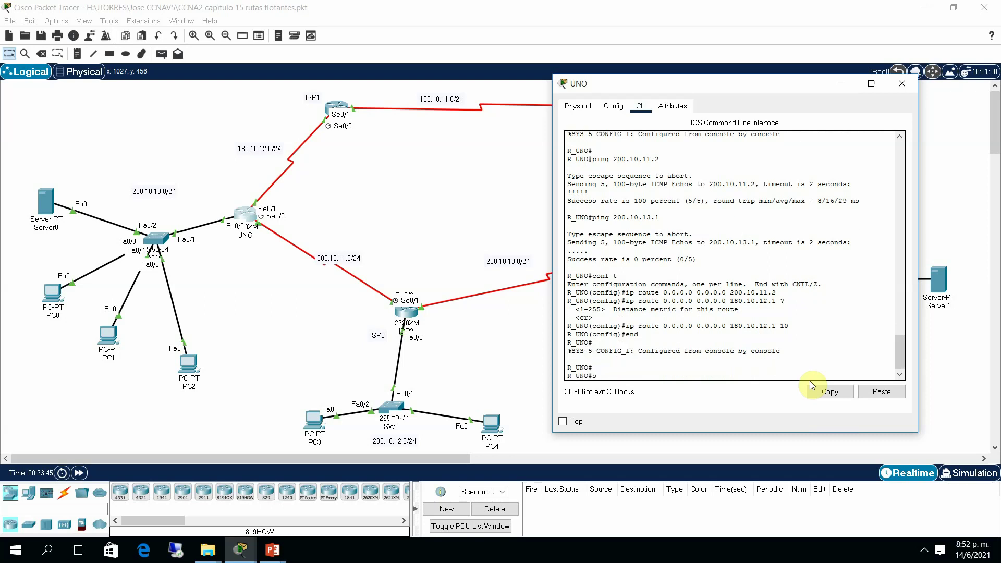
Display router UNO's running configuration and examine its two static default route entries
{"action": "type", "text": "sh run"}
{"action": "key", "text": "Return"}
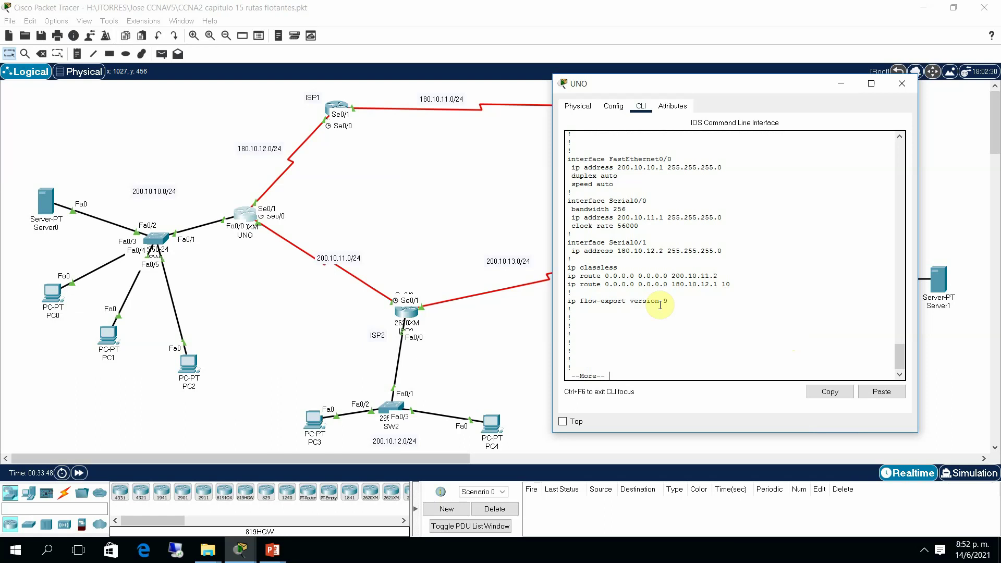
{"action": "left_click_drag", "start_coordinate": [573, 273], "coordinate": [734, 284]}
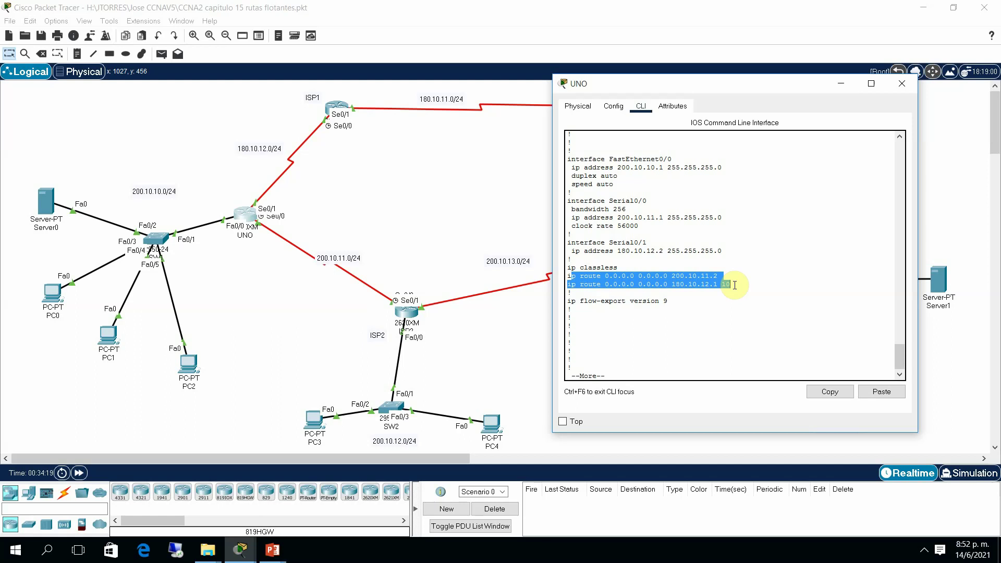
{"action": "left_click", "coordinate": [684, 356]}
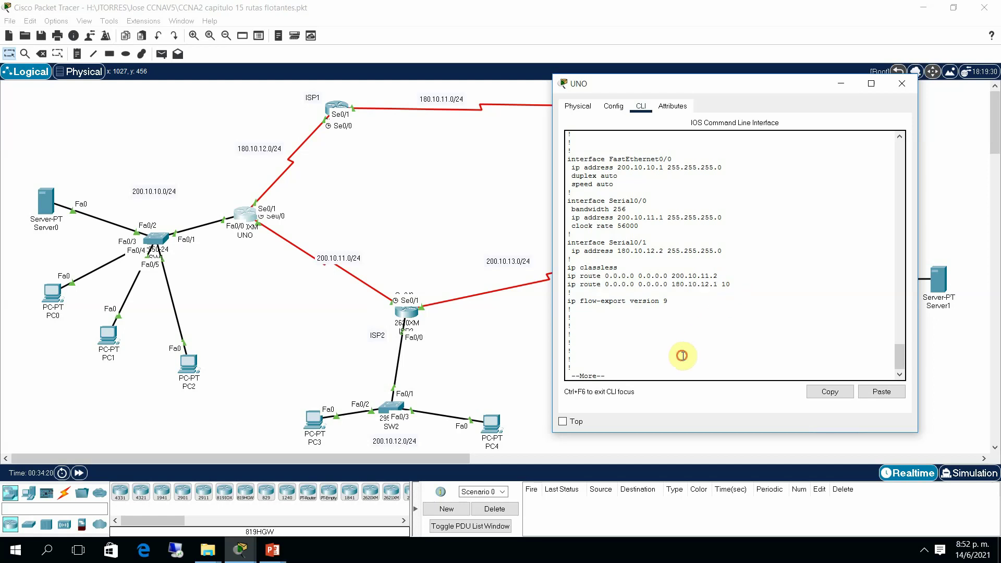
{"action": "key", "text": "Return"}
{"action": "key", "text": "Return"}
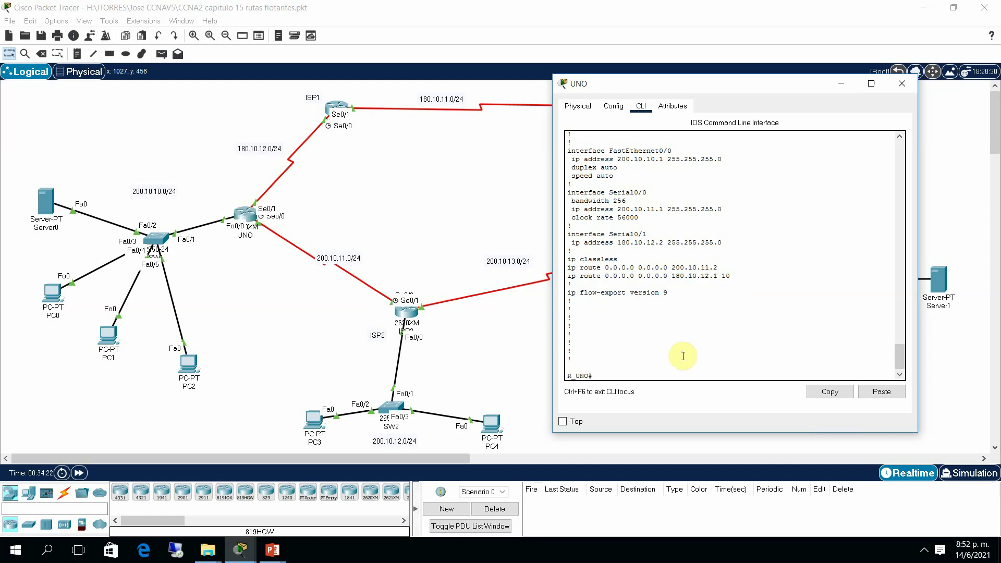
Review the primary default route line, display router UNO's routing table, and examine the static default entry's distance and next hop
{"action": "type", "text": "sh"}
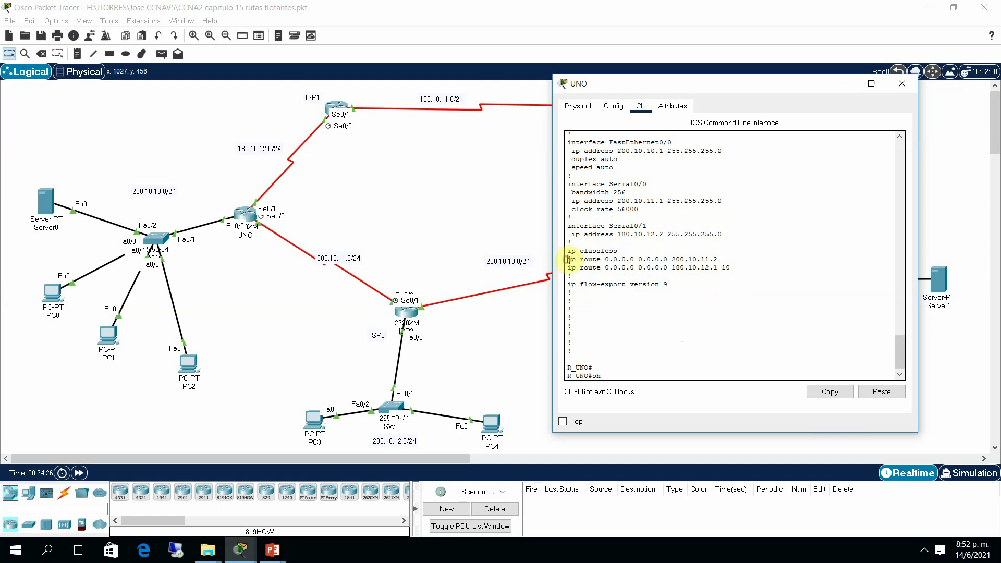
{"action": "left_click_drag", "start_coordinate": [562, 252], "coordinate": [667, 255]}
{"action": "left_click", "coordinate": [700, 256]}
{"action": "triple_click", "coordinate": [718, 260]}
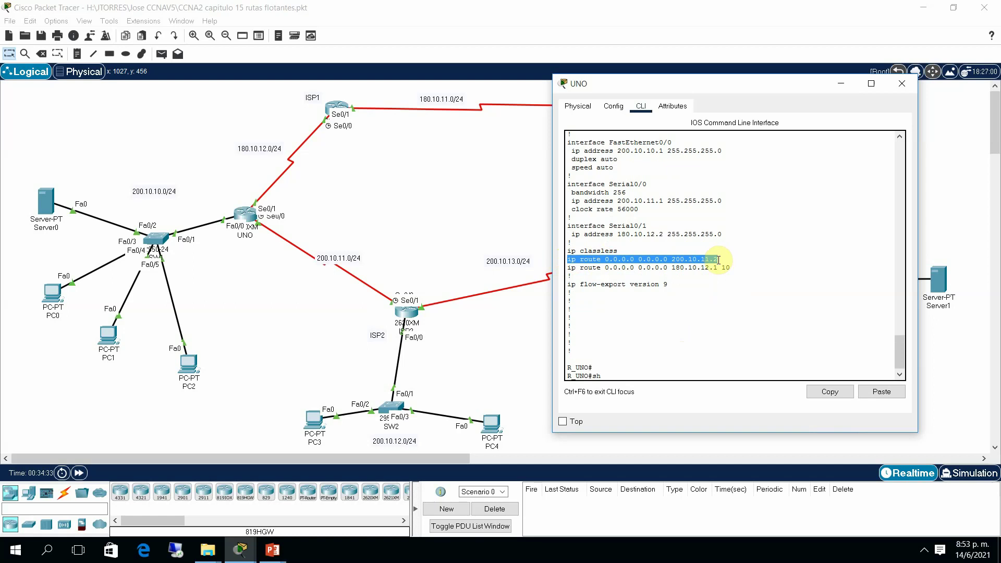
{"action": "left_click", "coordinate": [687, 365]}
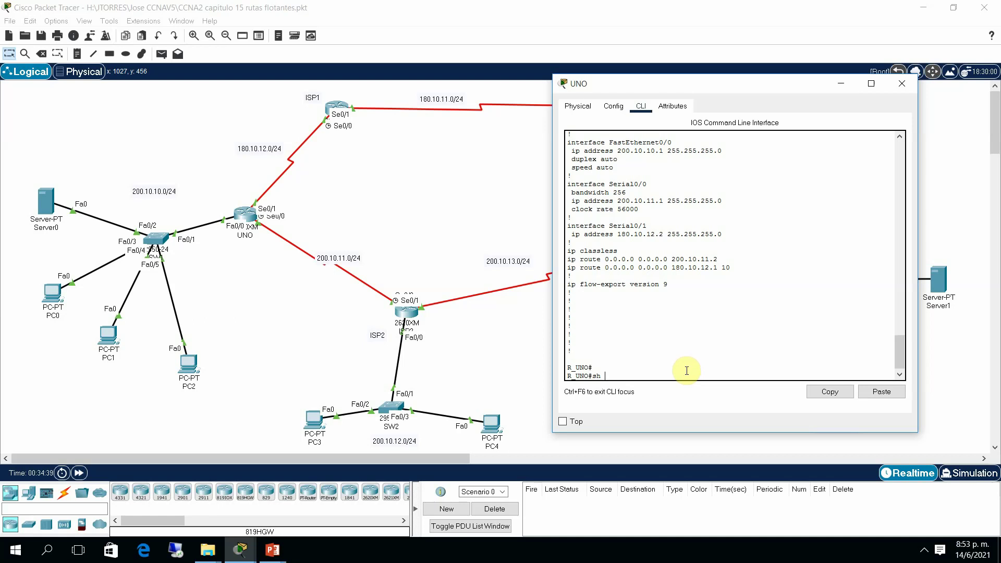
{"action": "type", "text": "ip route"}
{"action": "key", "text": "Return"}
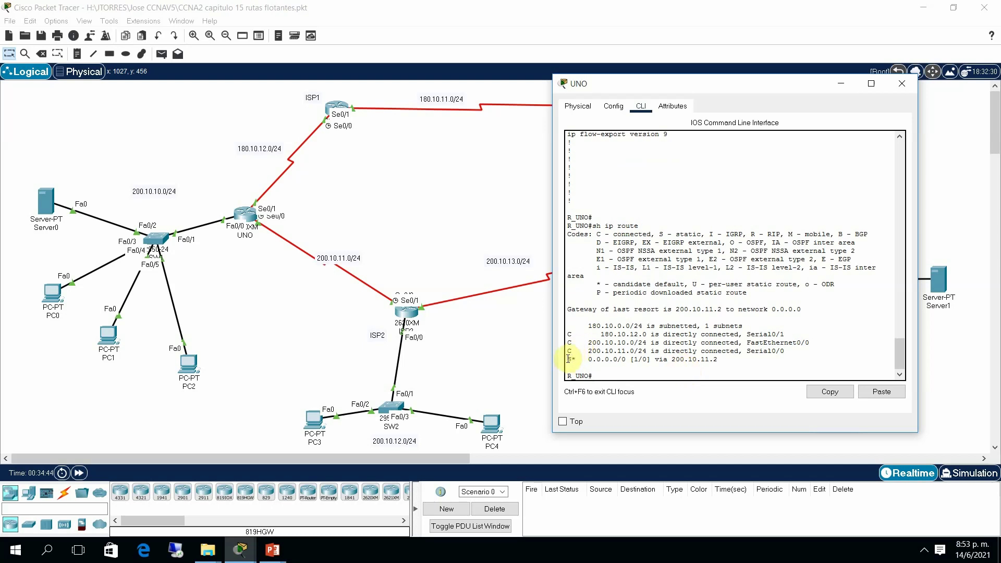
{"action": "left_click_drag", "start_coordinate": [568, 358], "coordinate": [639, 360]}
{"action": "double_click", "coordinate": [636, 358]}
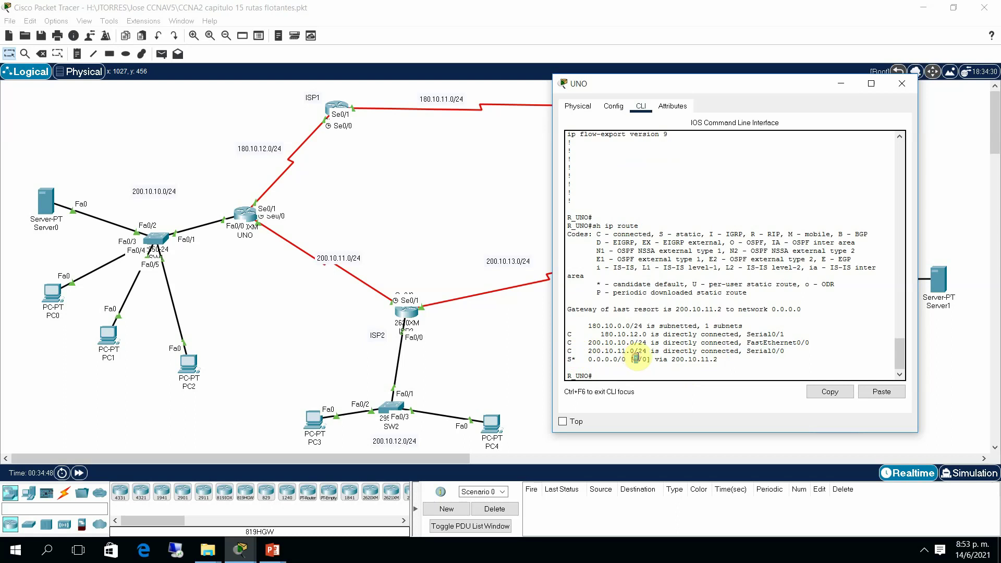
{"action": "left_click", "coordinate": [637, 359]}
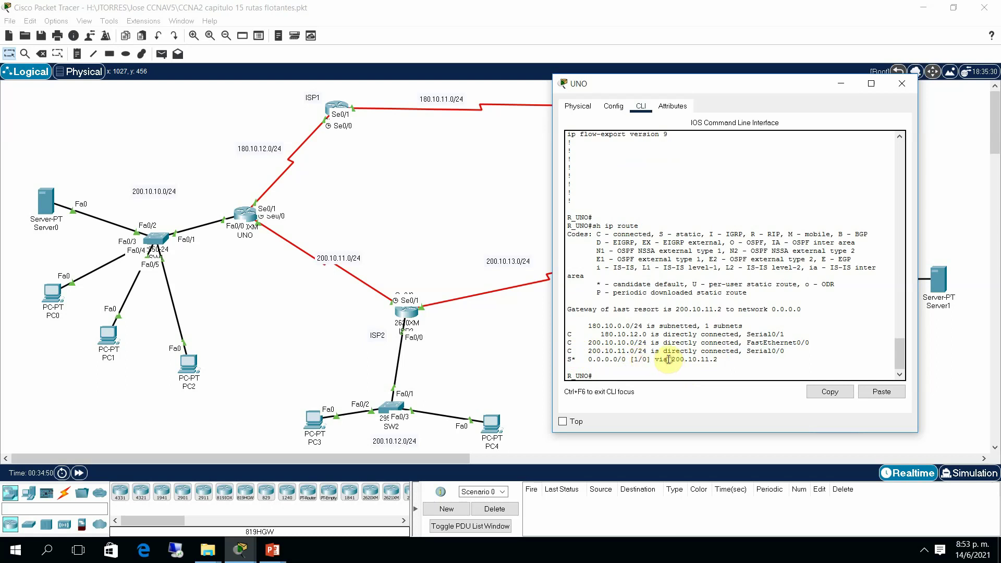
{"action": "left_click_drag", "start_coordinate": [668, 359], "coordinate": [723, 358]}
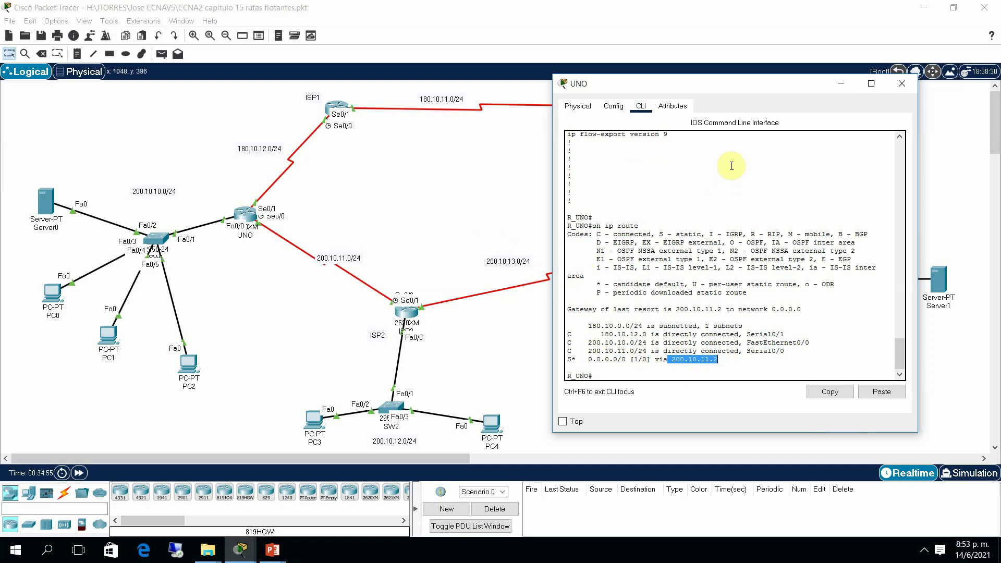
Move UNO's console window off the far-side network and check PC7's IP address in the topology
{"action": "left_click_drag", "start_coordinate": [745, 78], "coordinate": [527, 29]}
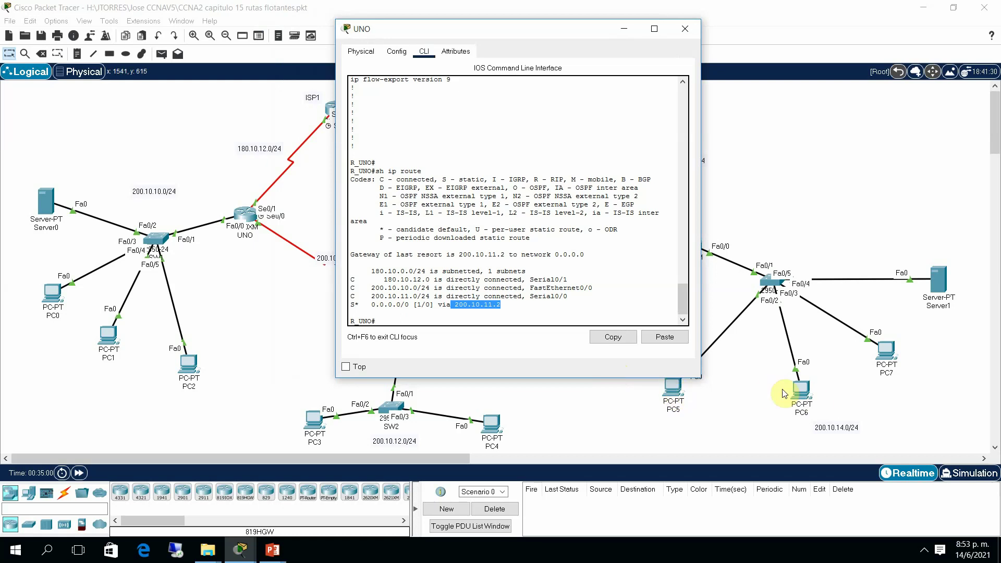
{"action": "left_click", "coordinate": [815, 371]}
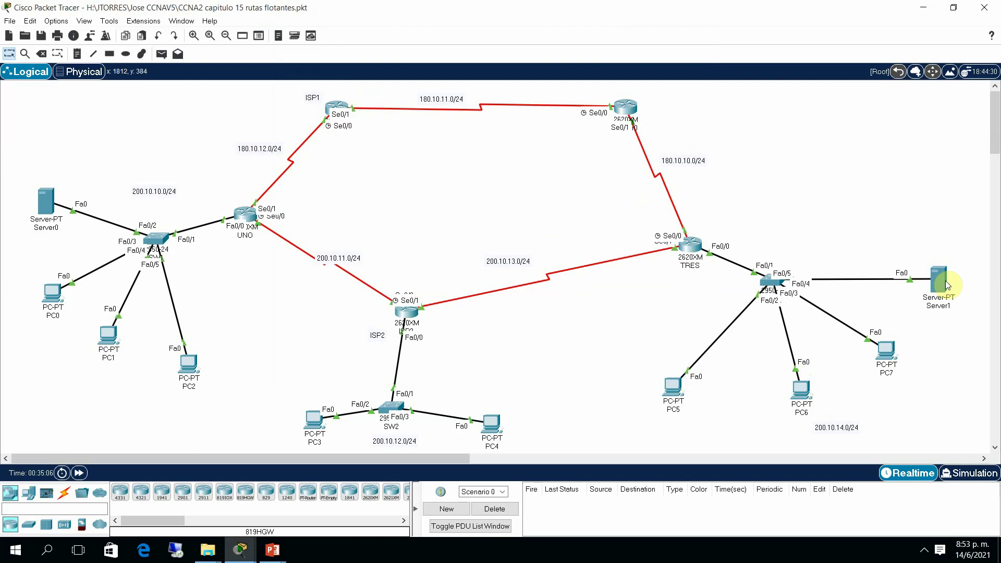
{"action": "mouse_move", "coordinate": [948, 285]}
{"action": "mouse_move", "coordinate": [892, 358]}
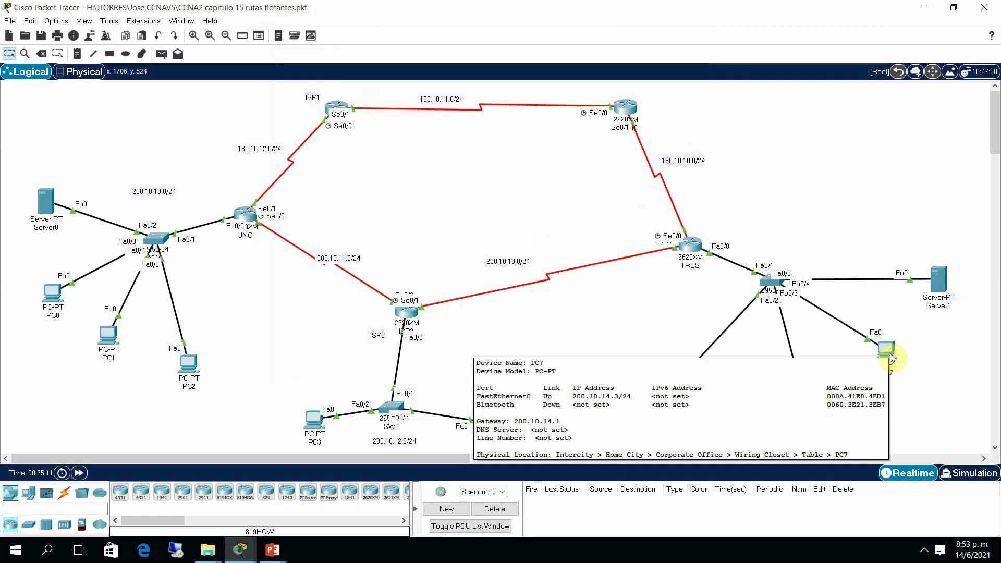
Trace the route from router UNO's console to PC7 at 200.10.14.3
{"action": "left_click", "coordinate": [248, 221]}
{"action": "left_click", "coordinate": [397, 321]}
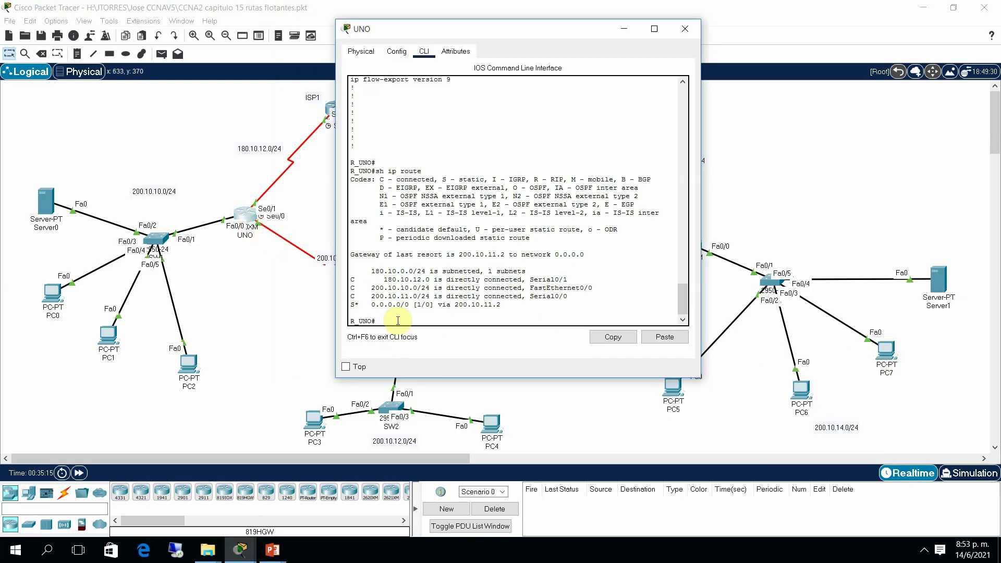
{"action": "type", "text": "tracer"}
{"action": "key", "text": "Tab"}
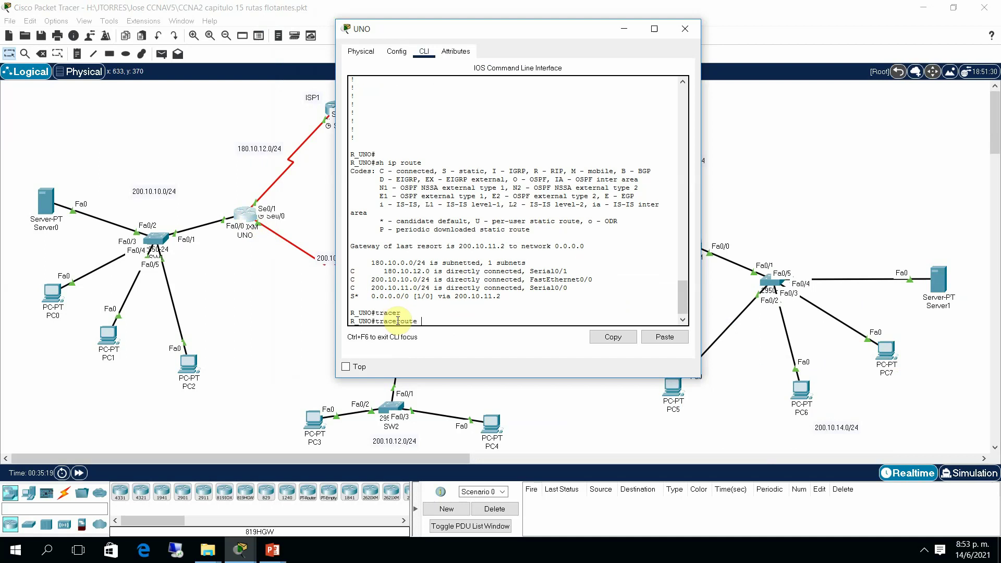
{"action": "type", "text": "200."}
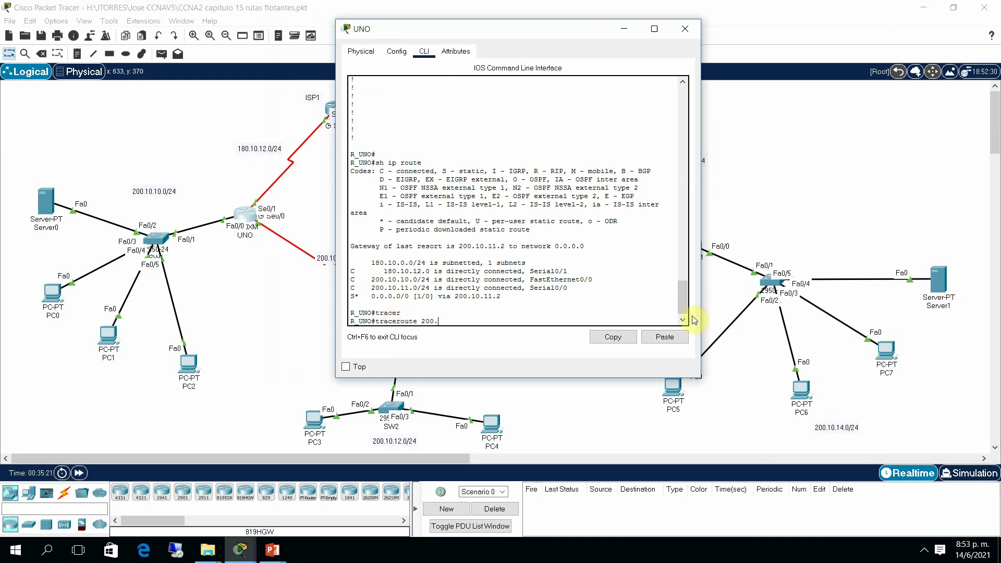
{"action": "type", "text": "10.14.3"}
{"action": "key", "text": "Return"}
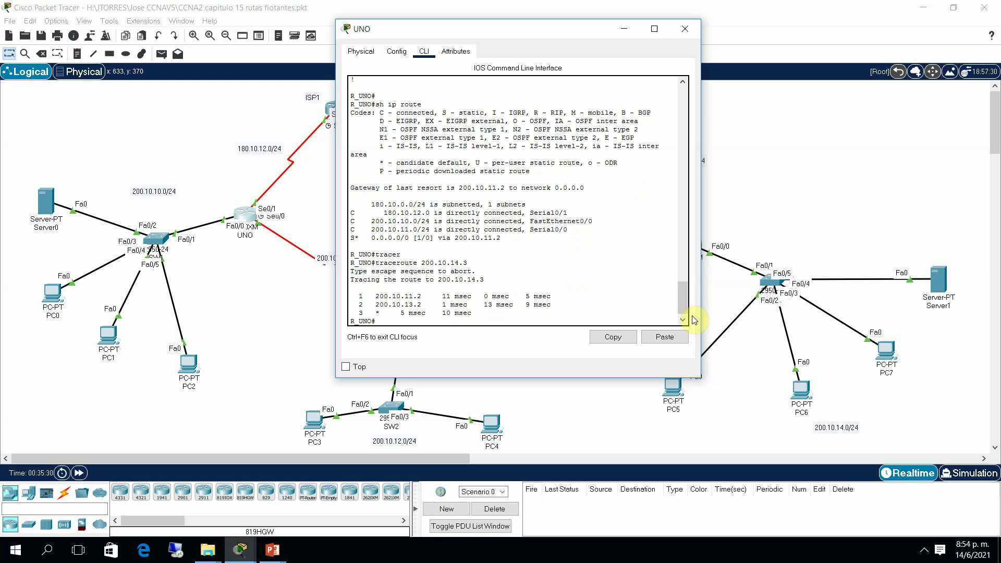
Repeat the traceroute to 200.10.14.3 and compare its hops with the next hop of UNO's default route
{"action": "key", "text": "Up"}
{"action": "key", "text": "Return"}
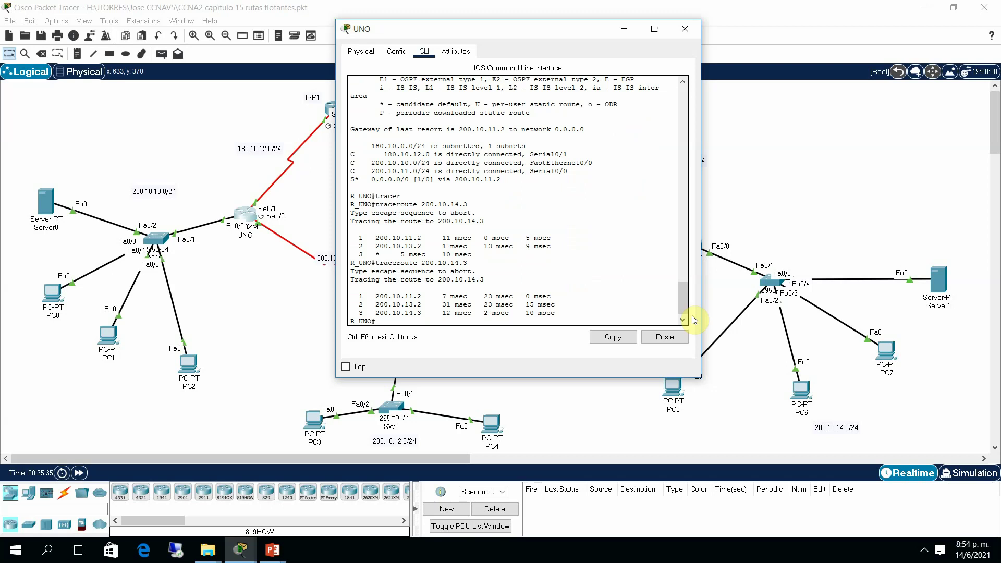
{"action": "left_click_drag", "start_coordinate": [581, 33], "coordinate": [760, 27]}
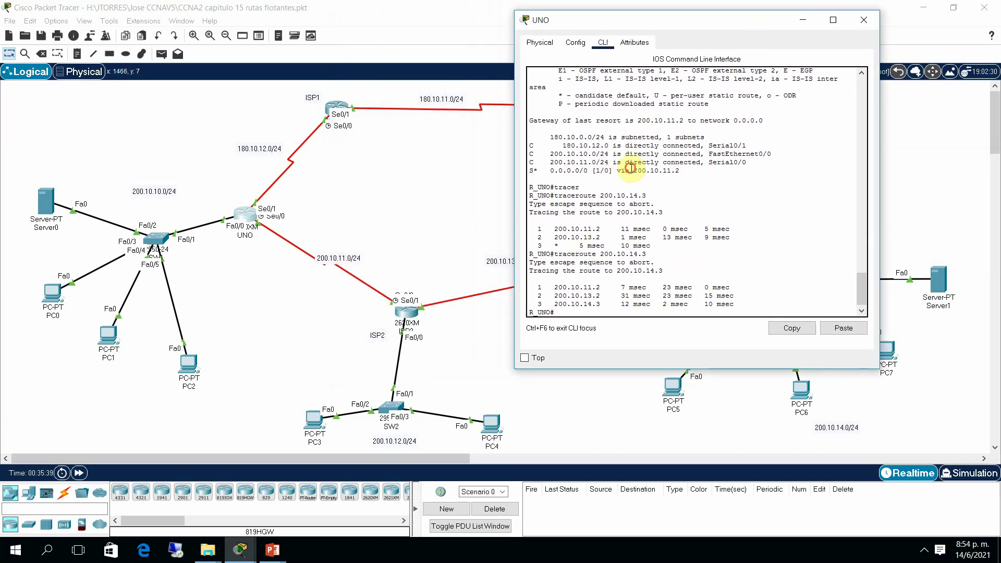
{"action": "left_click_drag", "start_coordinate": [631, 170], "coordinate": [684, 170]}
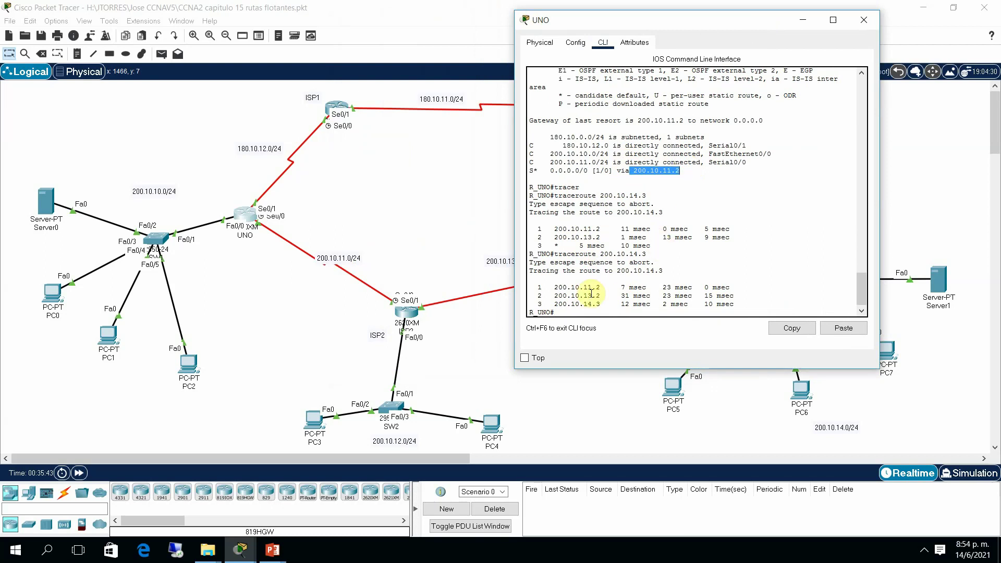
{"action": "left_click_drag", "start_coordinate": [554, 295], "coordinate": [604, 294]}
Follow the traced path through router TRES to PC7 in the topology, rechecking UNO's traceroute output against it
{"action": "left_click", "coordinate": [463, 230]}
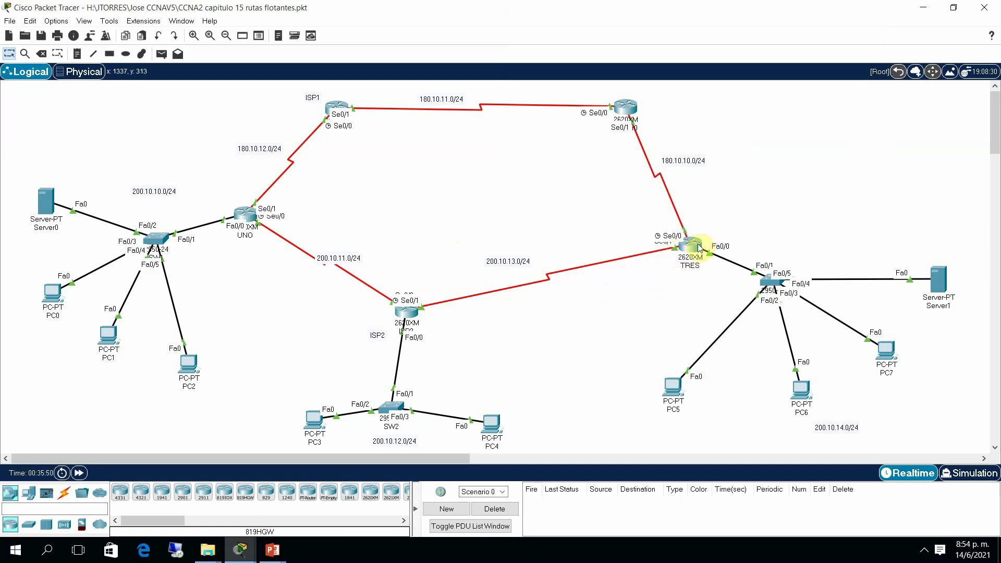
{"action": "mouse_move", "coordinate": [700, 249]}
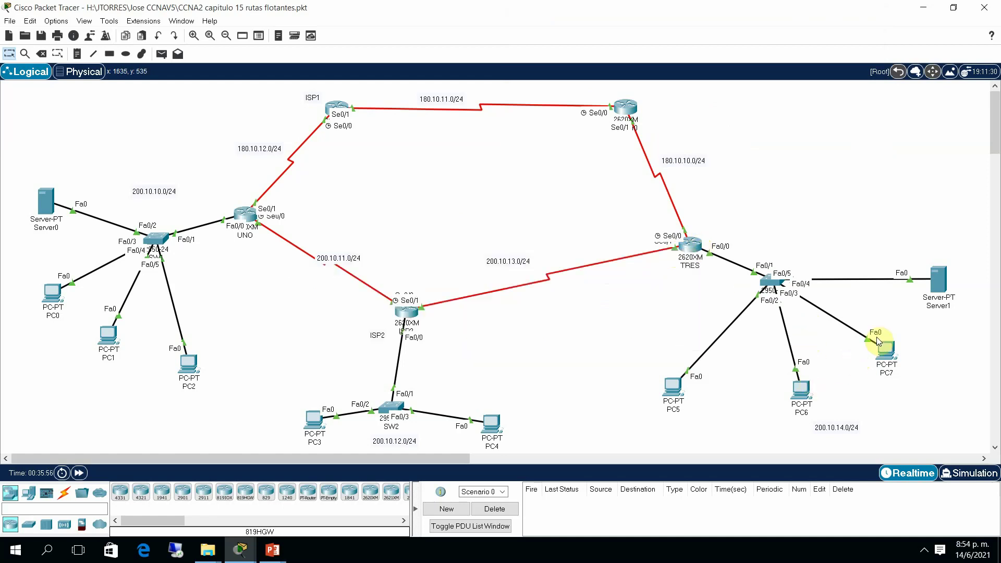
{"action": "left_click", "coordinate": [253, 220]}
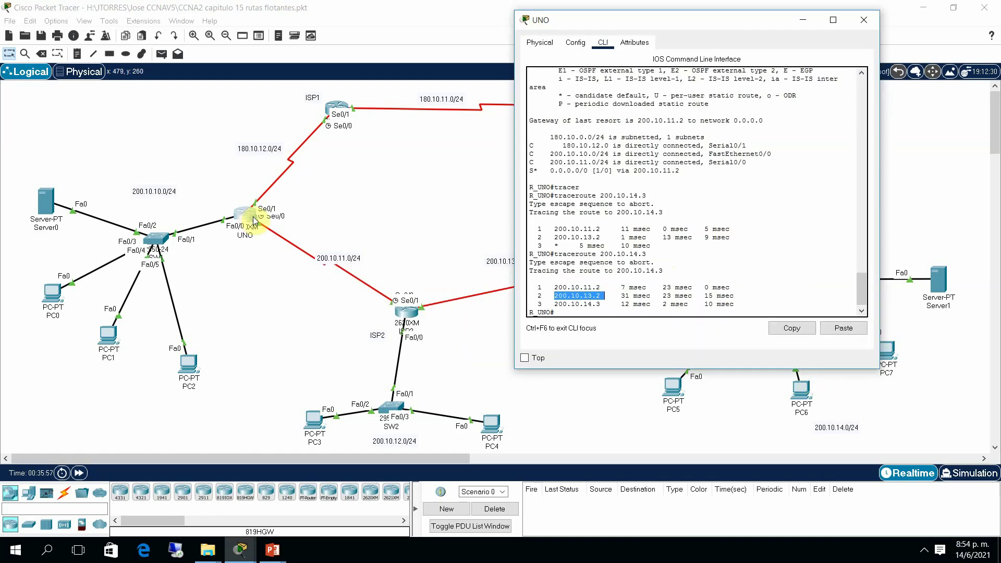
{"action": "left_click", "coordinate": [586, 314]}
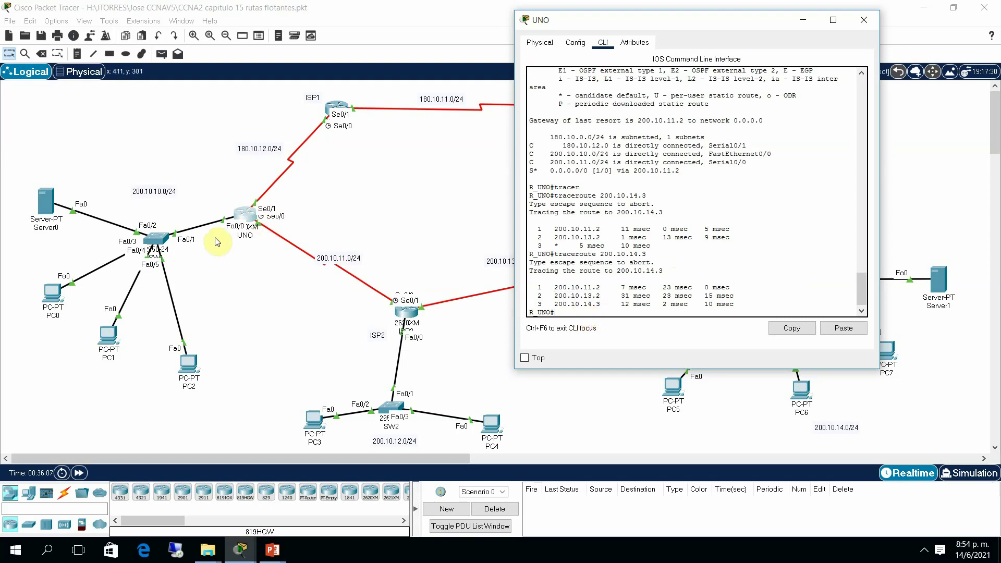
{"action": "left_click", "coordinate": [286, 281]}
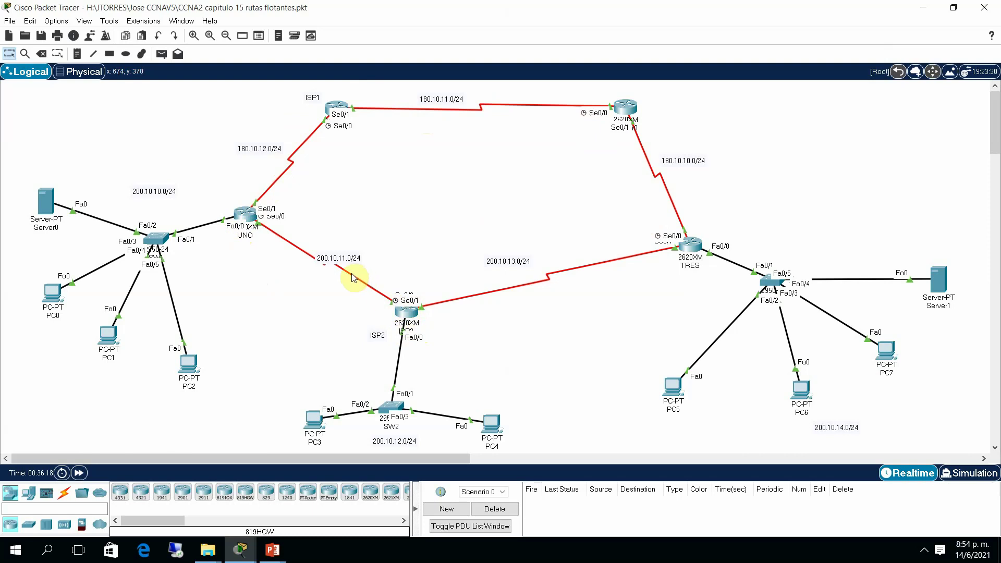
Open router ISP2's console and exit interface configuration mode to global configuration mode
{"action": "mouse_move", "coordinate": [409, 317]}
{"action": "left_mouse_down"}
{"action": "mouse_move", "coordinate": [496, 202]}
{"action": "mouse_move", "coordinate": [459, 234]}
{"action": "mouse_move", "coordinate": [399, 324]}
{"action": "mouse_move", "coordinate": [410, 329]}
{"action": "left_mouse_up"}
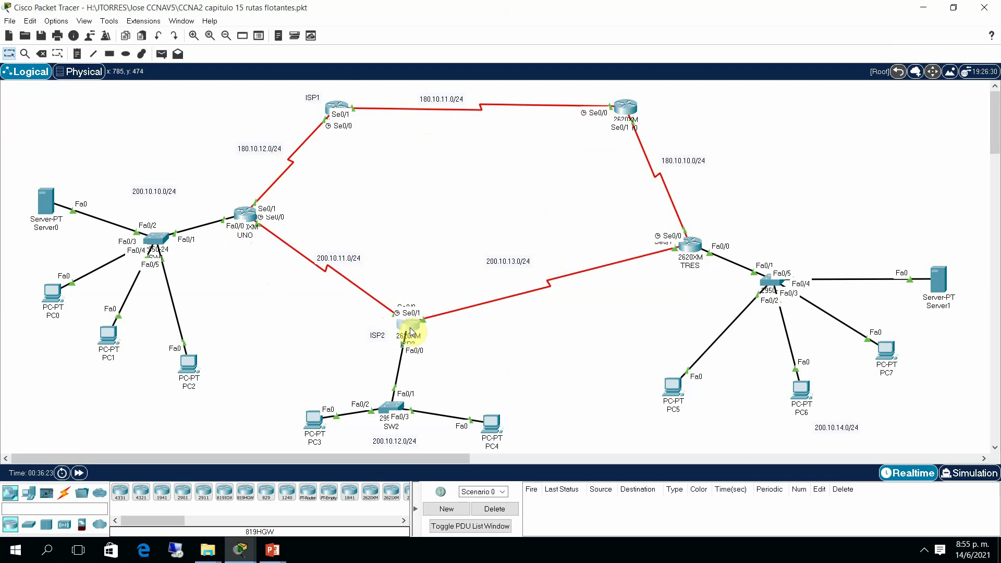
{"action": "left_click", "coordinate": [410, 330]}
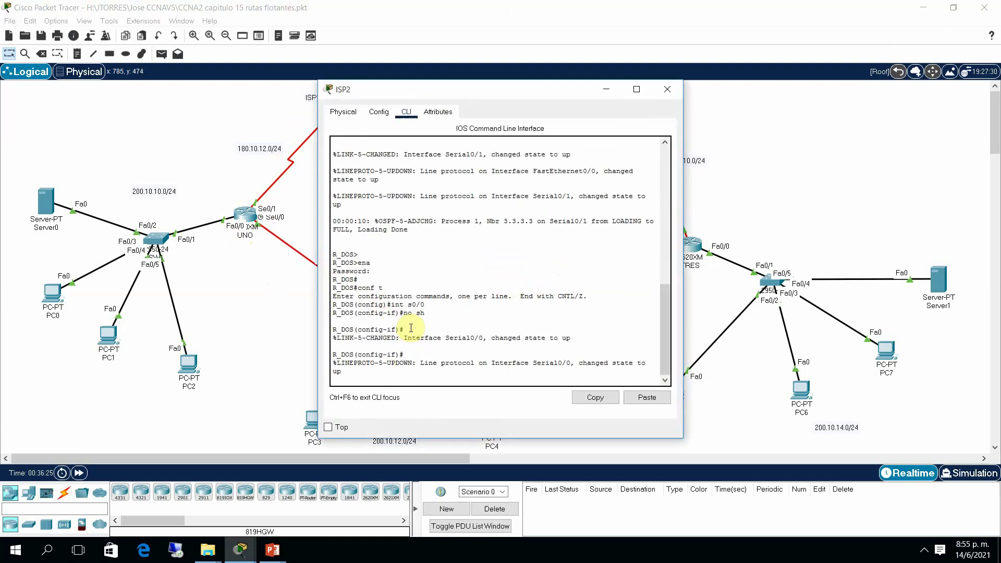
{"action": "key", "text": "Return"}
{"action": "key", "text": "Return"}
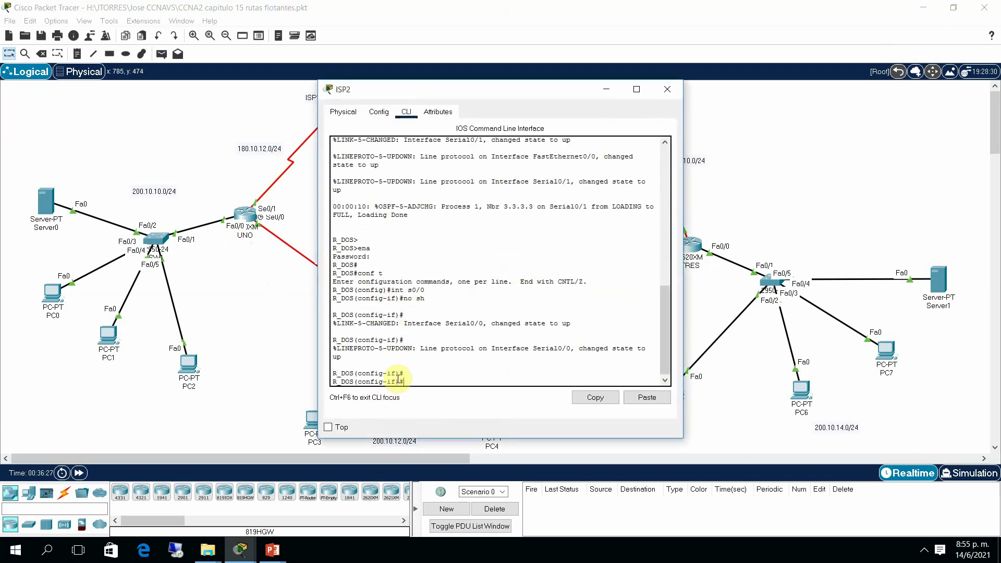
{"action": "type", "text": "w"}
{"action": "type", "text": "xit"}
{"action": "key", "text": "Return"}
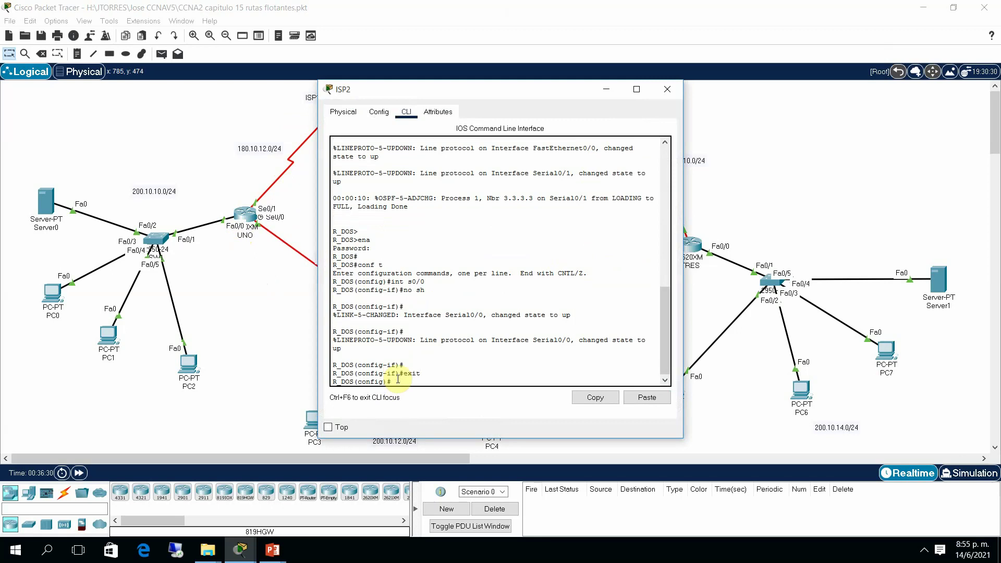
Shut down interface s0/0 on router ISP2 to cut its link to UNO, and close its console window
{"action": "type", "text": "int s0/0"}
{"action": "key", "text": "Return"}
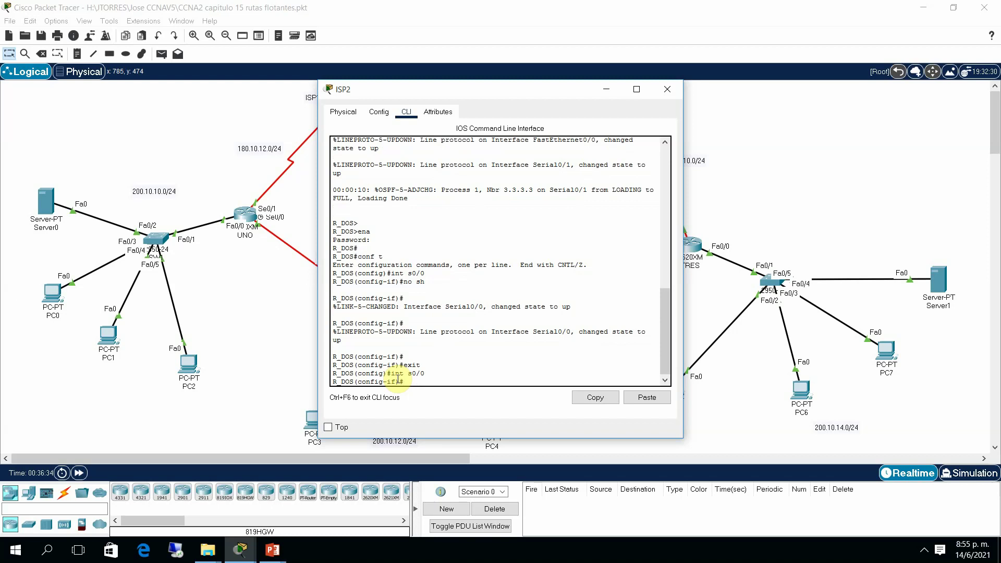
{"action": "type", "text": "shu"}
{"action": "key", "text": "Return"}
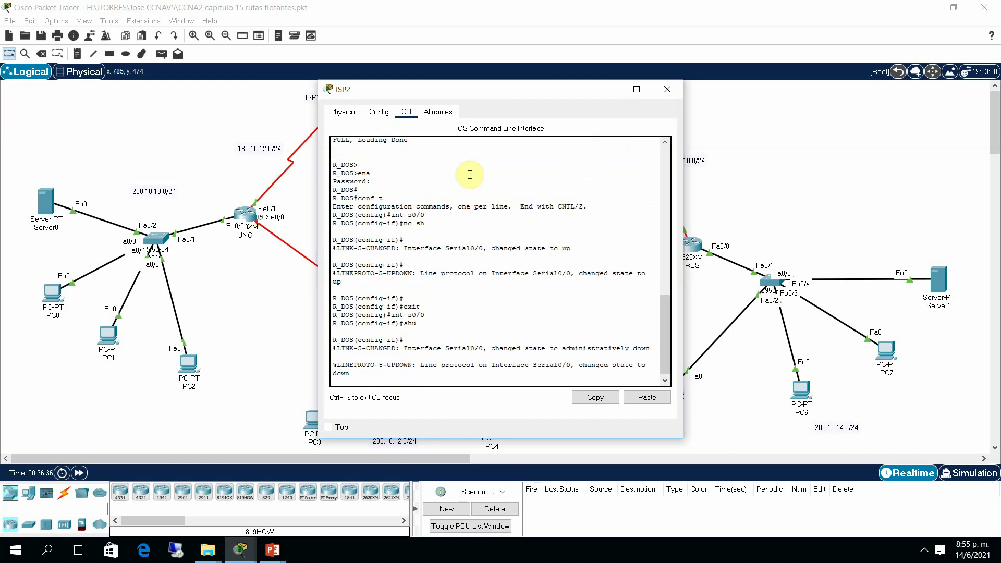
{"action": "left_click_drag", "start_coordinate": [503, 94], "coordinate": [690, 86]}
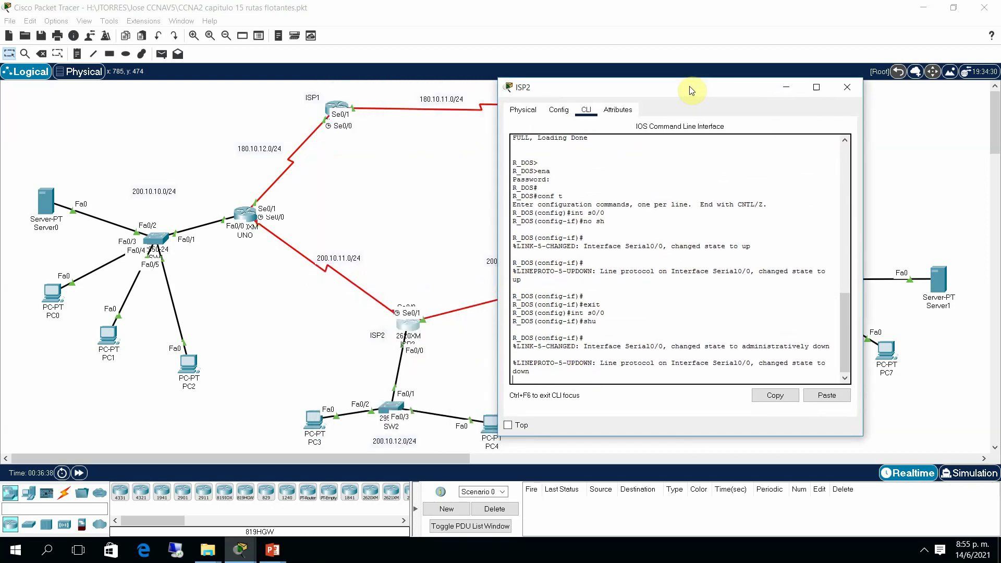
{"action": "left_click", "coordinate": [846, 85]}
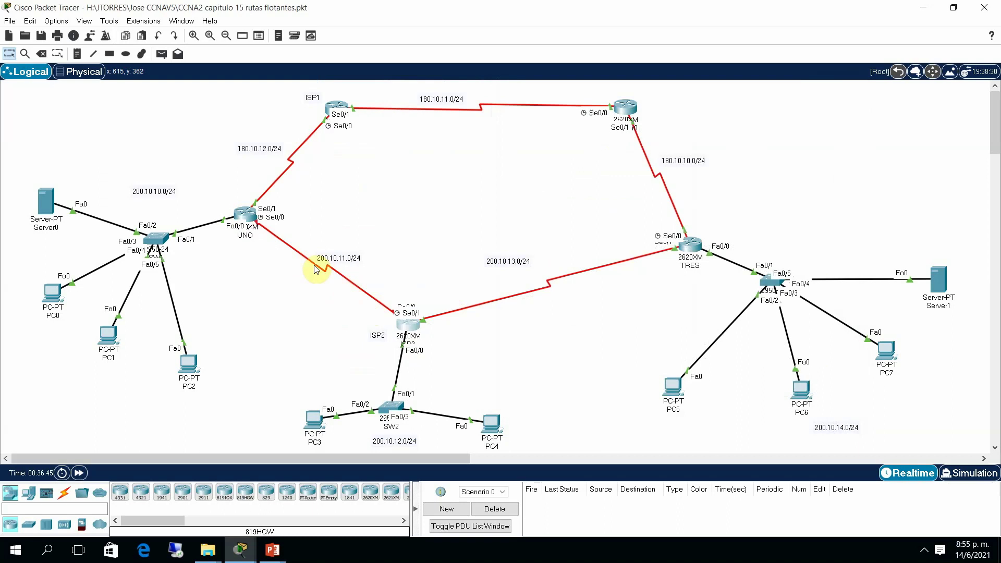
Open router UNO's console and examine the link and line protocol messages for Serial0/0
{"action": "left_click", "coordinate": [247, 215]}
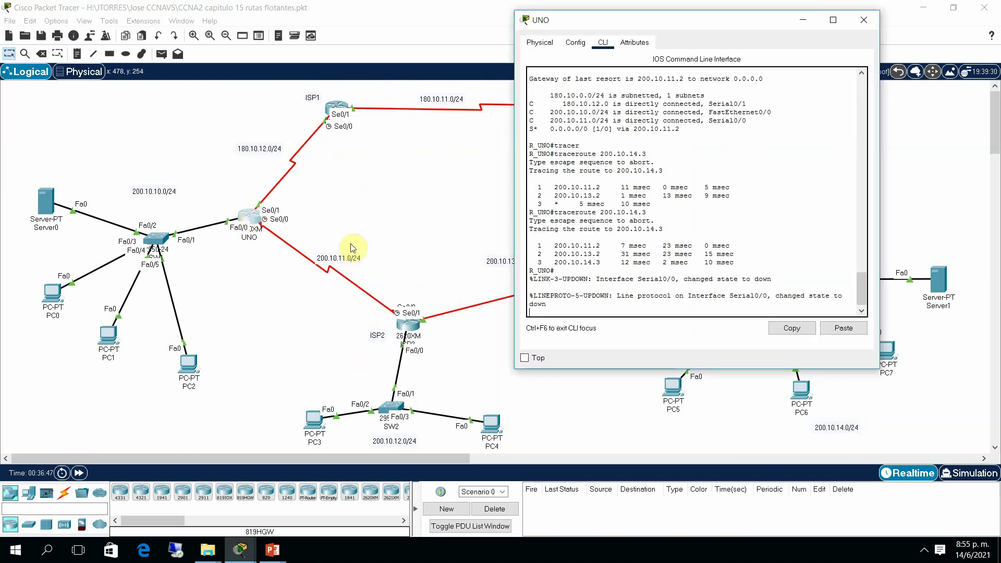
{"action": "key", "text": "Return"}
{"action": "key", "text": "Return"}
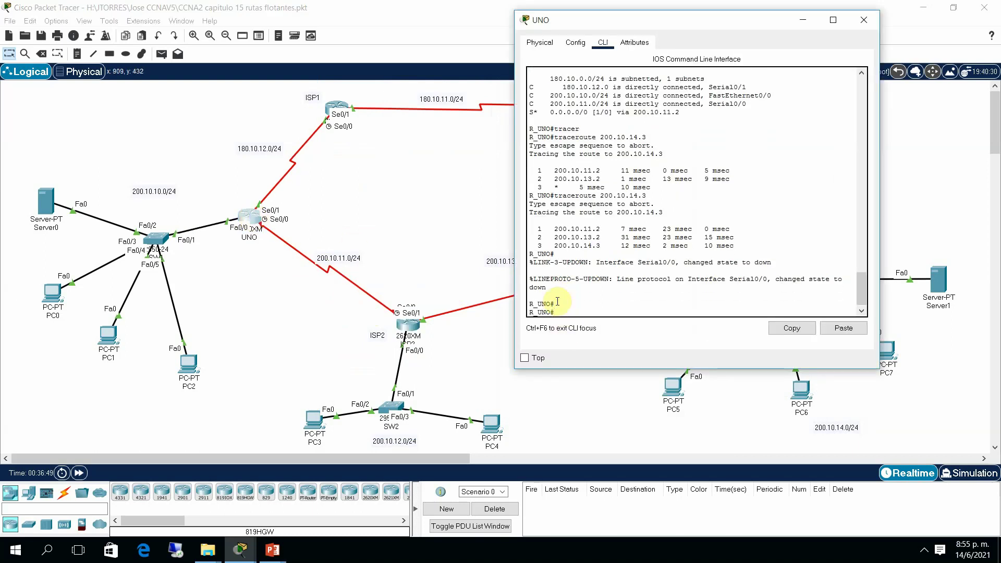
{"action": "left_click_drag", "start_coordinate": [533, 279], "coordinate": [561, 288]}
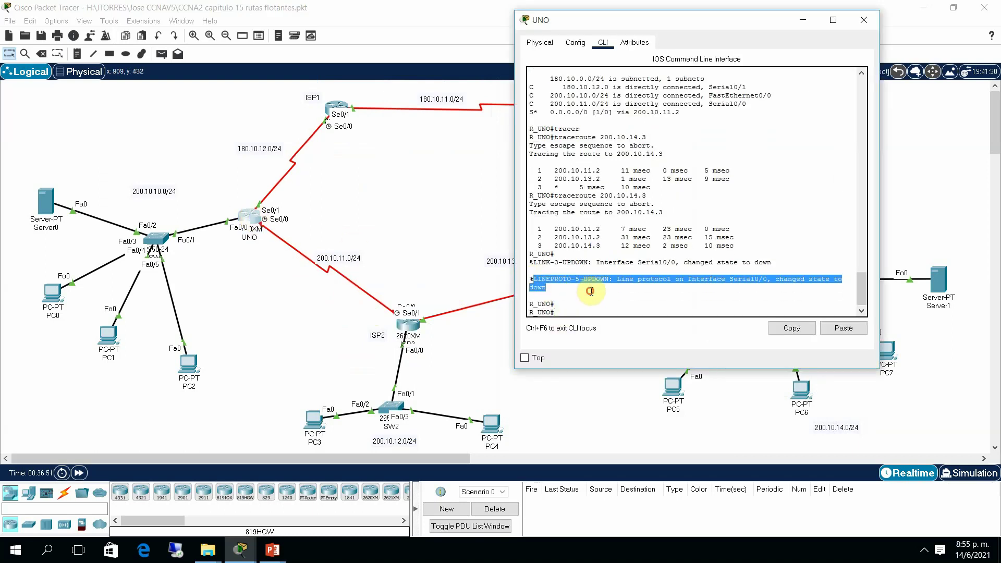
{"action": "left_click", "coordinate": [592, 292]}
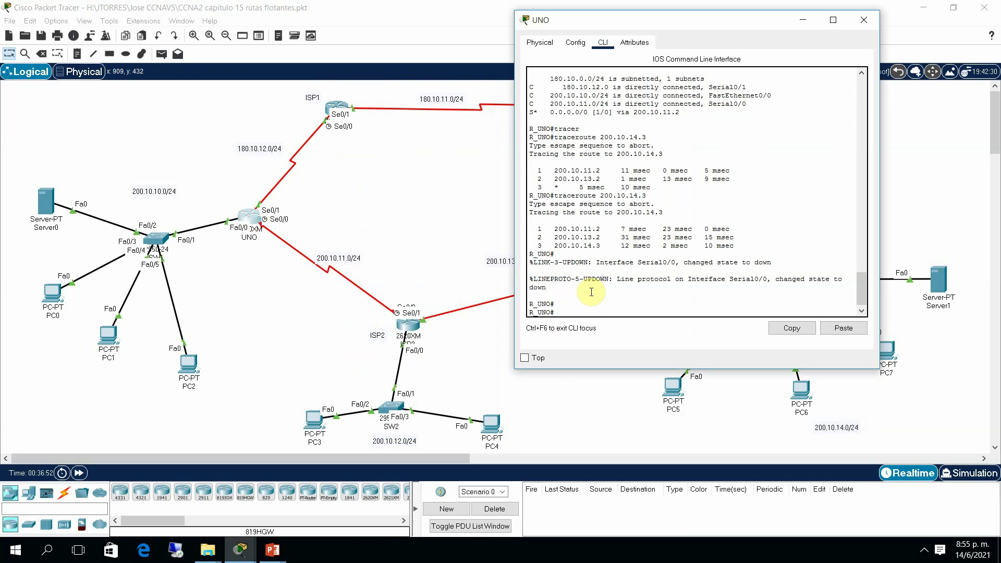
{"action": "left_click_drag", "start_coordinate": [638, 262], "coordinate": [773, 263]}
{"action": "left_click_drag", "start_coordinate": [643, 311], "coordinate": [645, 307]}
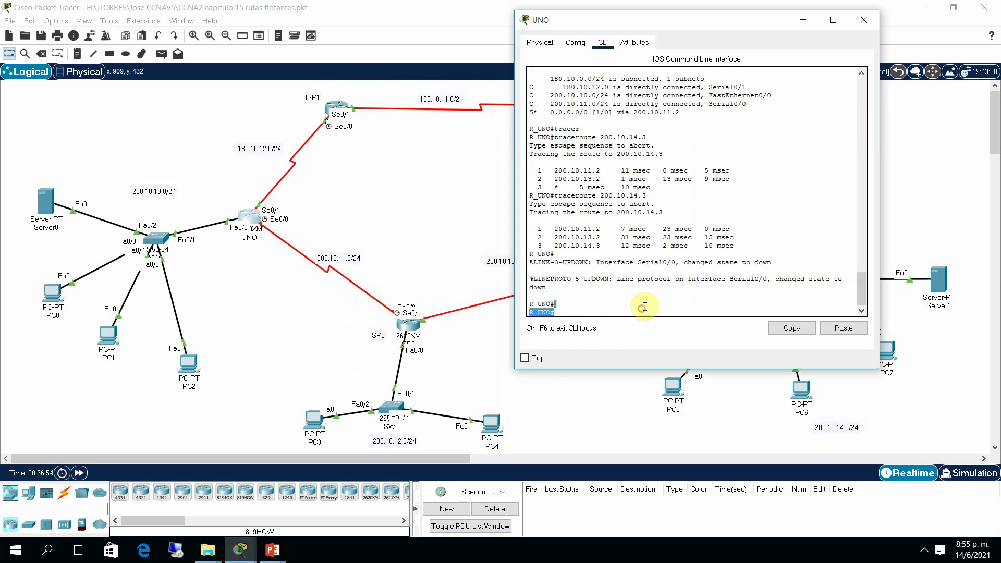
{"action": "left_click", "coordinate": [644, 306]}
Display router UNO's routing table and examine the static default entry's next hop and administrative distance
{"action": "key", "text": "Return"}
{"action": "type", "text": "sh ip route"}
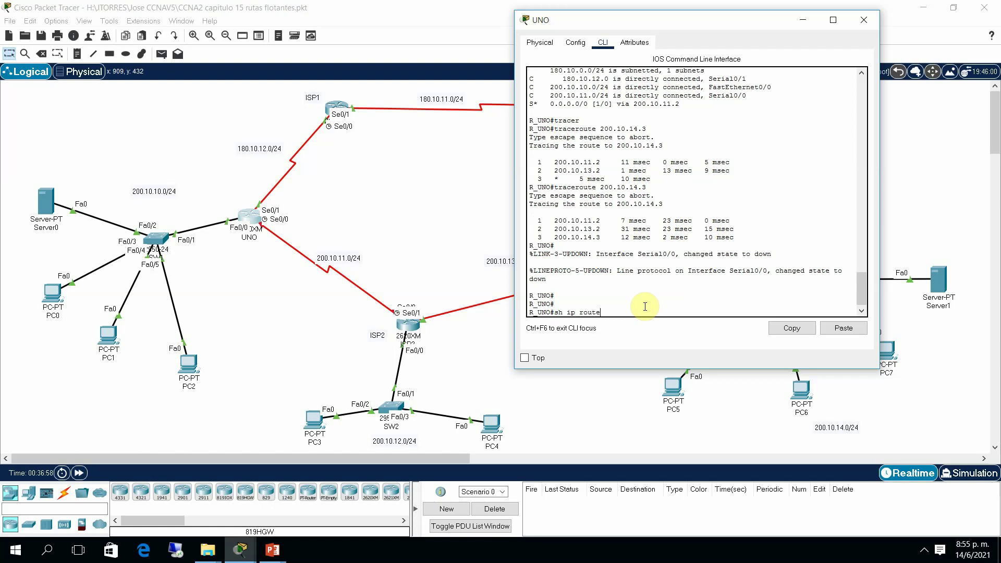
{"action": "key", "text": "Return"}
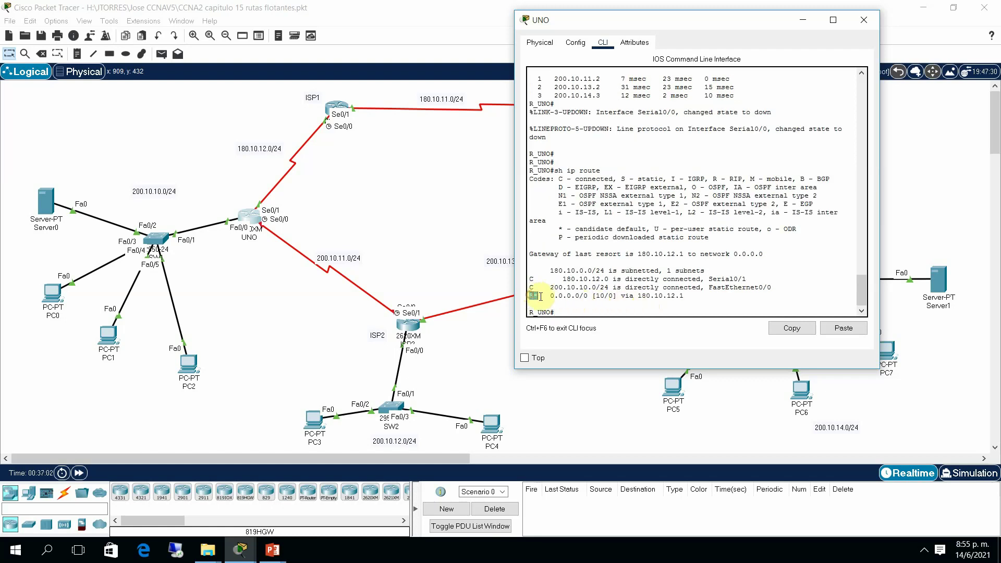
{"action": "left_click_drag", "start_coordinate": [773, 287], "coordinate": [695, 293]}
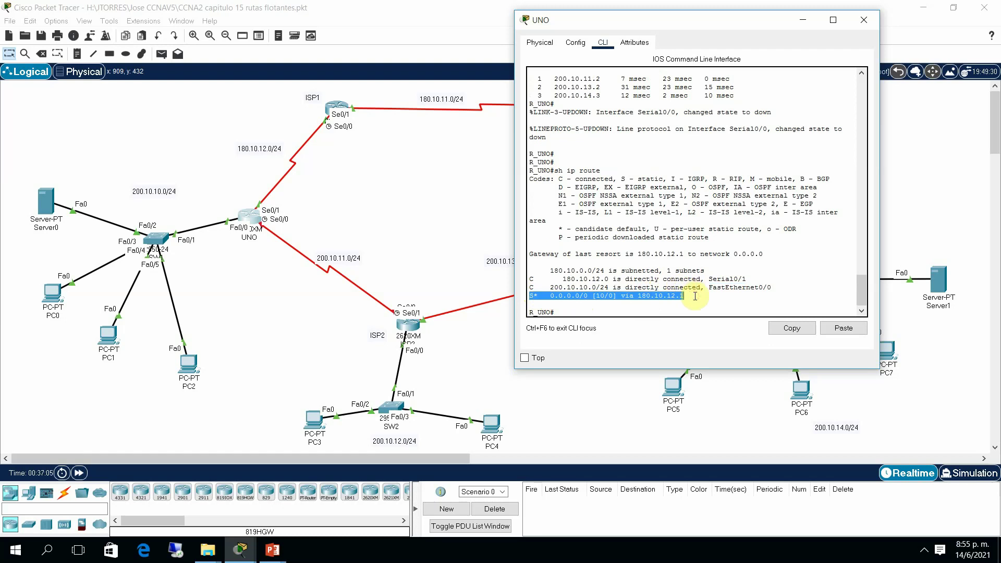
{"action": "left_click", "coordinate": [696, 296]}
{"action": "left_click_drag", "start_coordinate": [593, 296], "coordinate": [606, 297]}
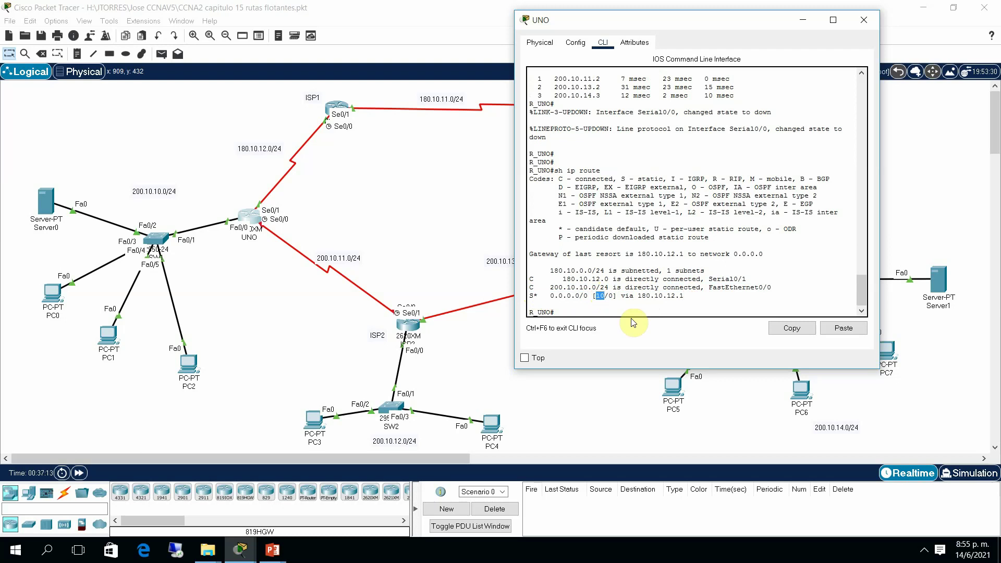
{"action": "left_click", "coordinate": [599, 314]}
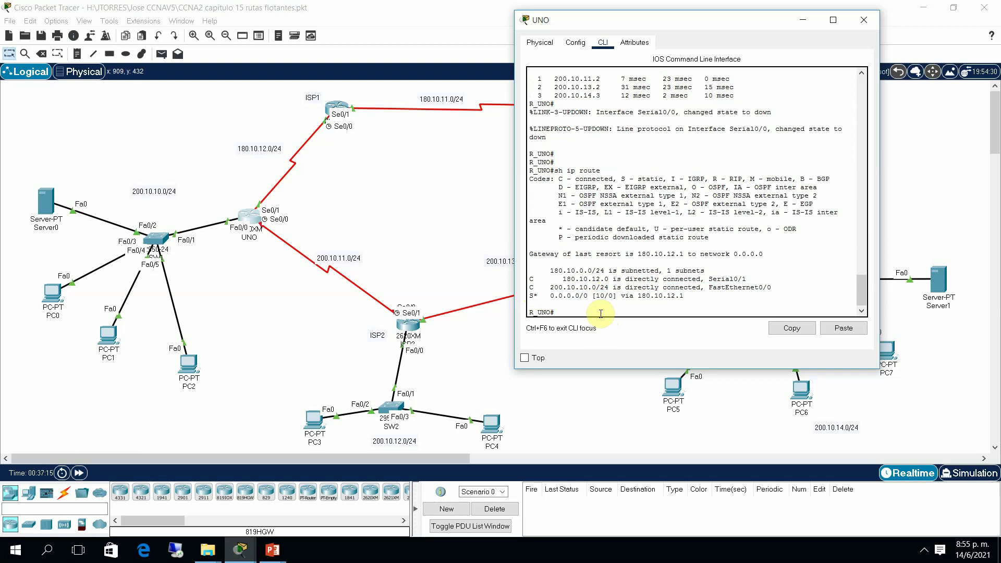
Run the traceroute to 200.10.14.3 again with the primary link shut down and review the listed hops
{"action": "key", "text": "Up"}
{"action": "key", "text": "Up"}
{"action": "key", "text": "Return"}
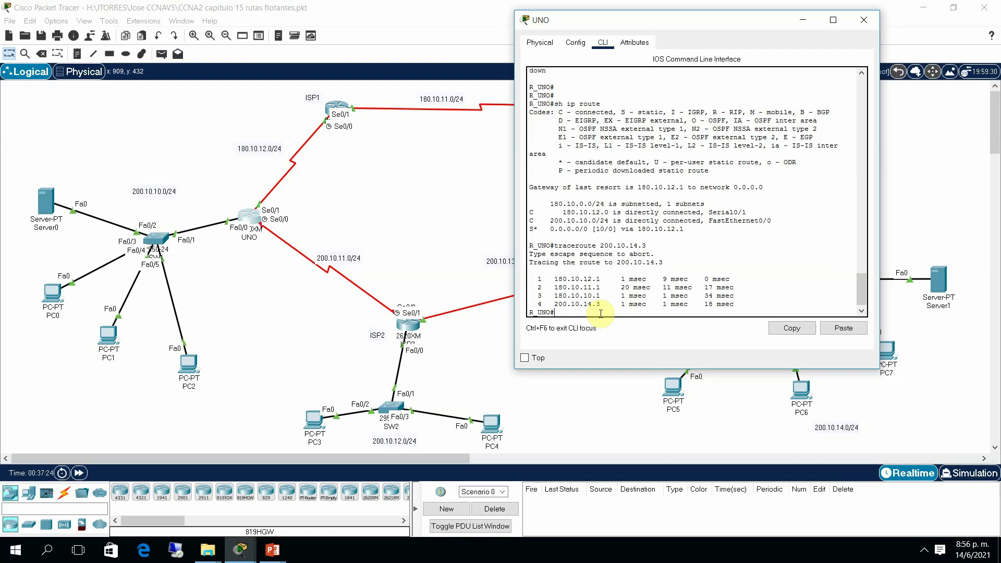
{"action": "left_click", "coordinate": [539, 276]}
{"action": "left_click_drag", "start_coordinate": [538, 277], "coordinate": [741, 303]}
{"action": "left_click", "coordinate": [742, 301]}
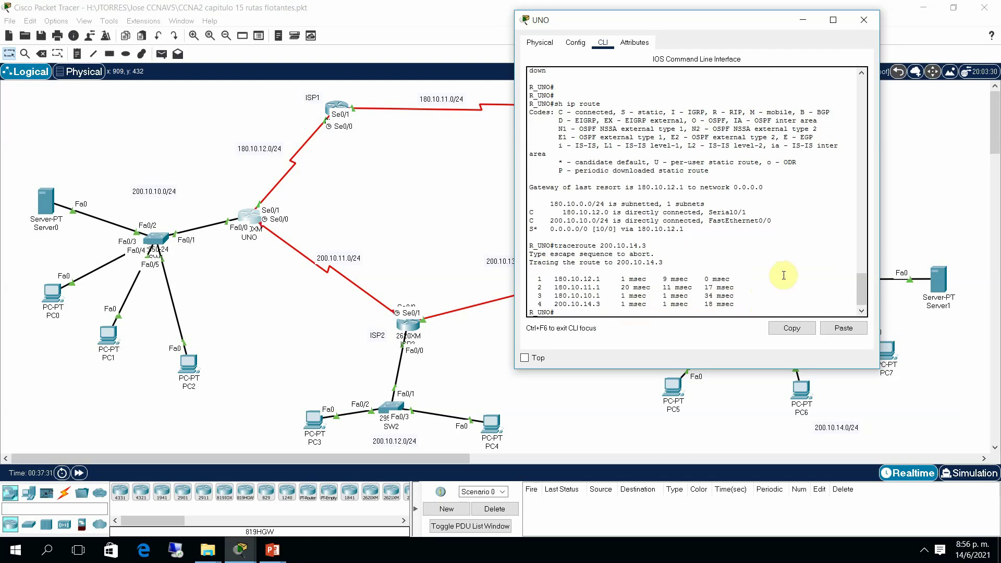
Compare the earlier traceroute's hops with the latest one in UNO's console, and return to the topology
{"action": "left_click", "coordinate": [861, 291]}
{"action": "left_click_drag", "start_coordinate": [861, 291], "coordinate": [856, 269]}
{"action": "left_click_drag", "start_coordinate": [546, 153], "coordinate": [601, 155]}
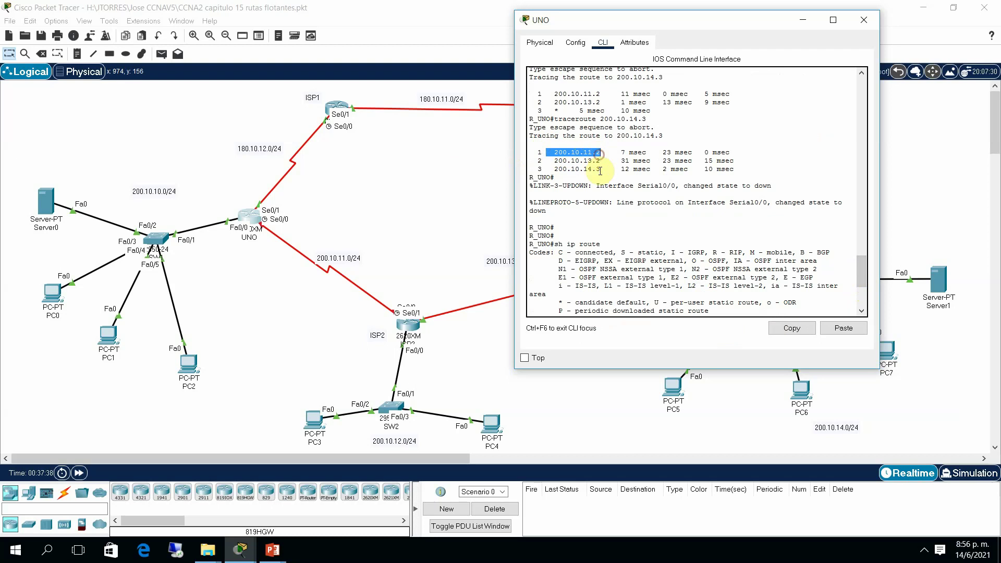
{"action": "left_click_drag", "start_coordinate": [862, 263], "coordinate": [859, 283]}
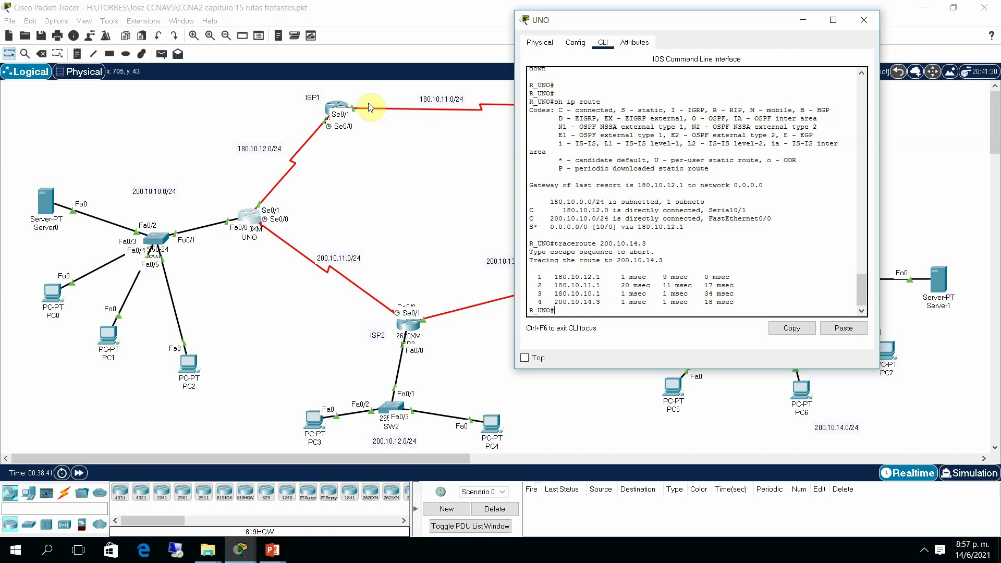
{"action": "left_click", "coordinate": [364, 186]}
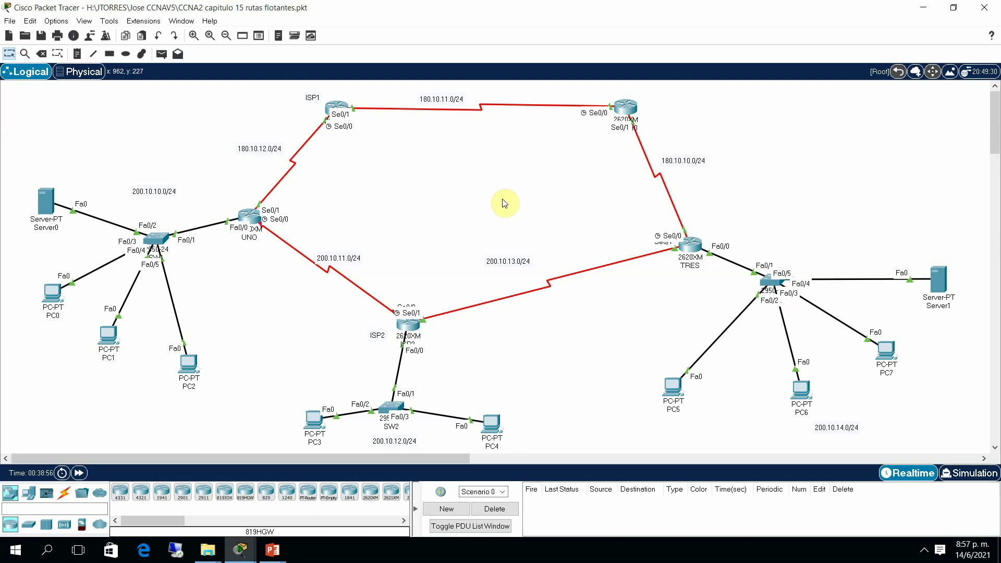
Bring interface Serial0/0 back up on router ISP2 with no shutdown, and put its console away
{"action": "left_click", "coordinate": [250, 214]}
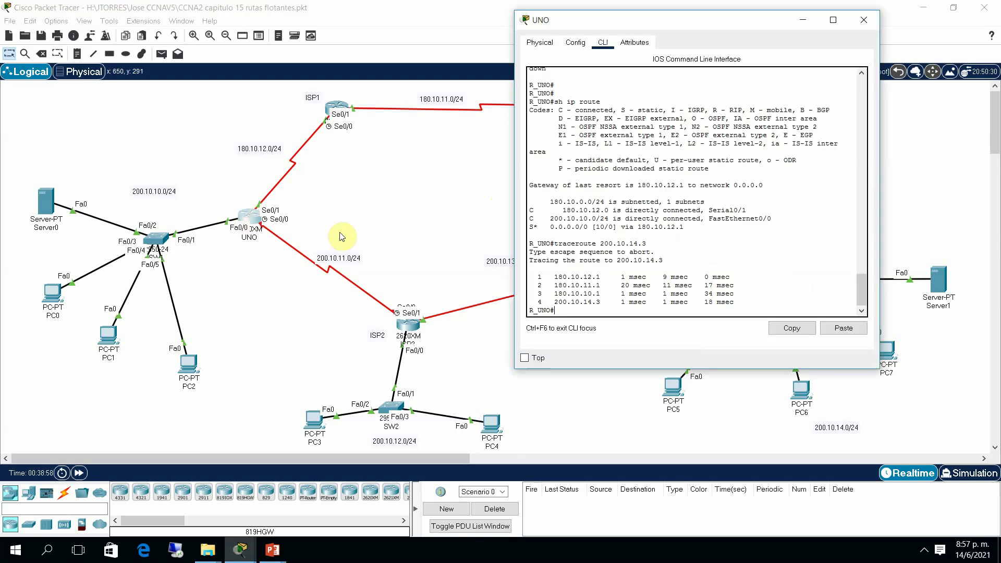
{"action": "type", "text": "con"}
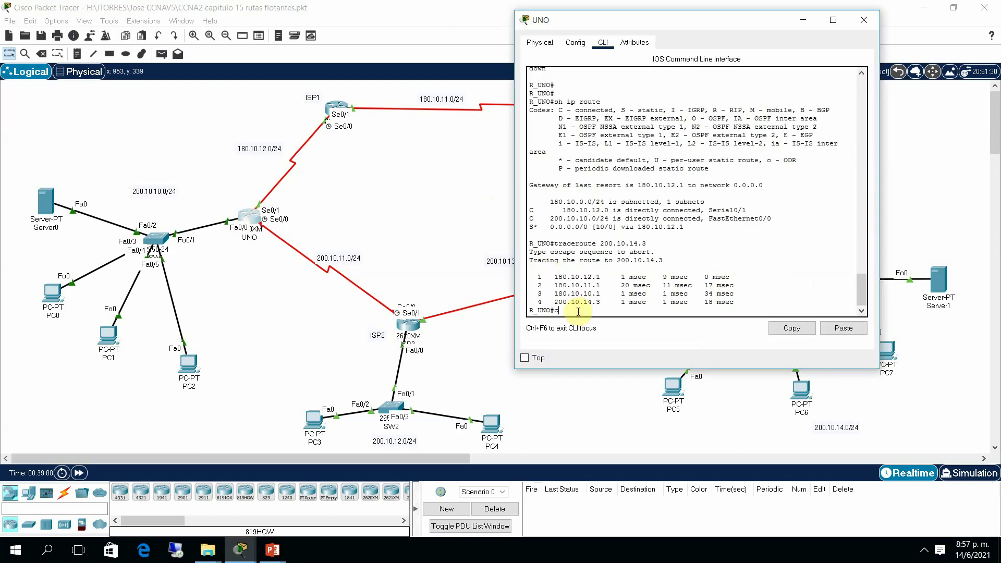
{"action": "left_click", "coordinate": [417, 328]}
{"action": "key", "text": "Return"}
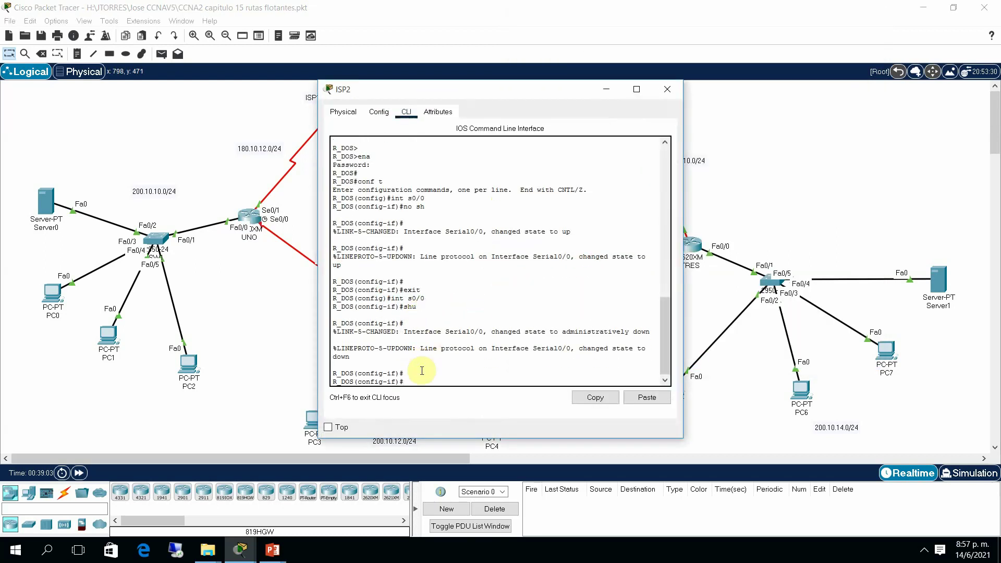
{"action": "type", "text": "no sh"}
{"action": "key", "text": "Return"}
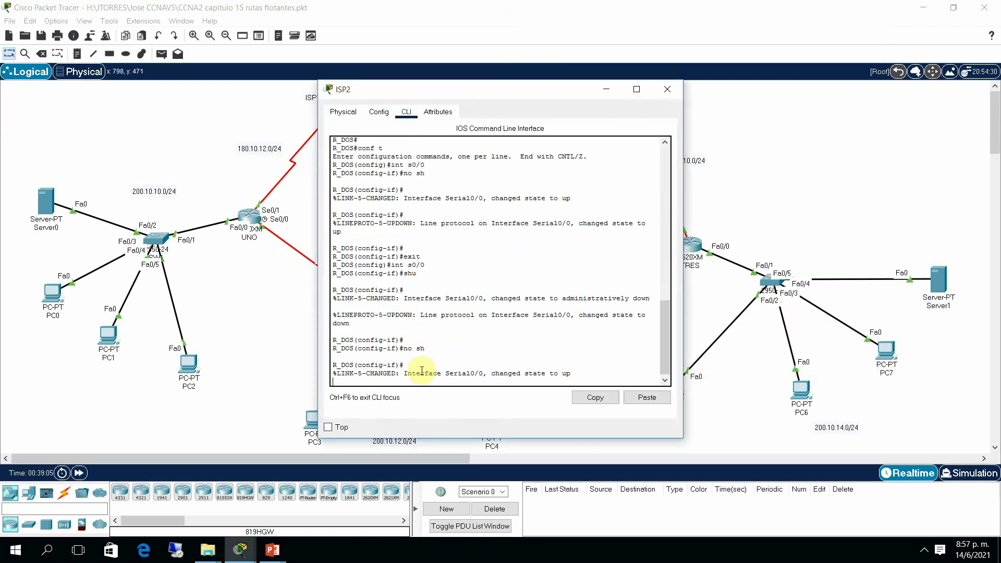
{"action": "left_click", "coordinate": [606, 90]}
Display router UNO's routing table with the primary link restored, and examine the static default route entry
{"action": "left_click", "coordinate": [247, 218]}
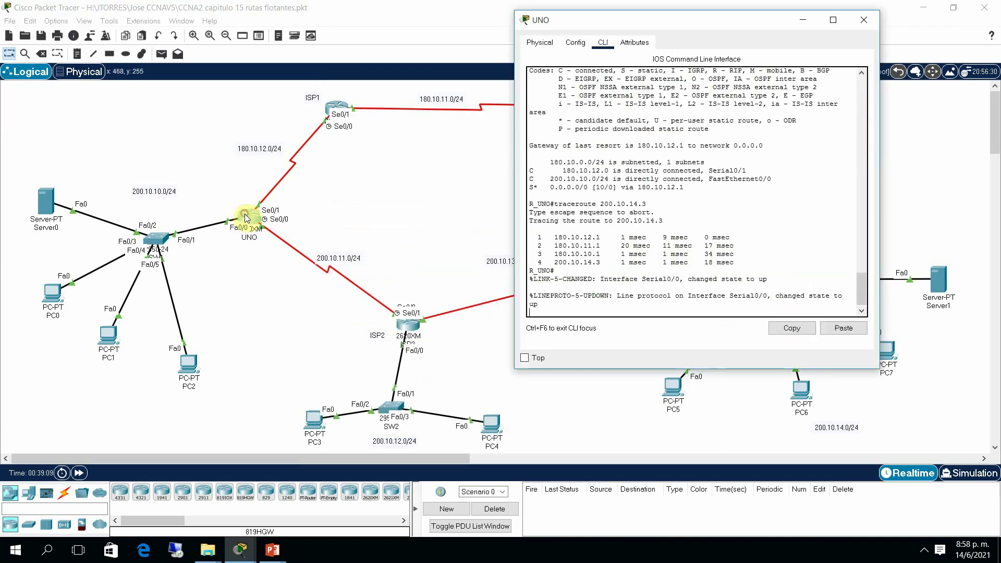
{"action": "key", "text": "Return"}
{"action": "key", "text": "Return"}
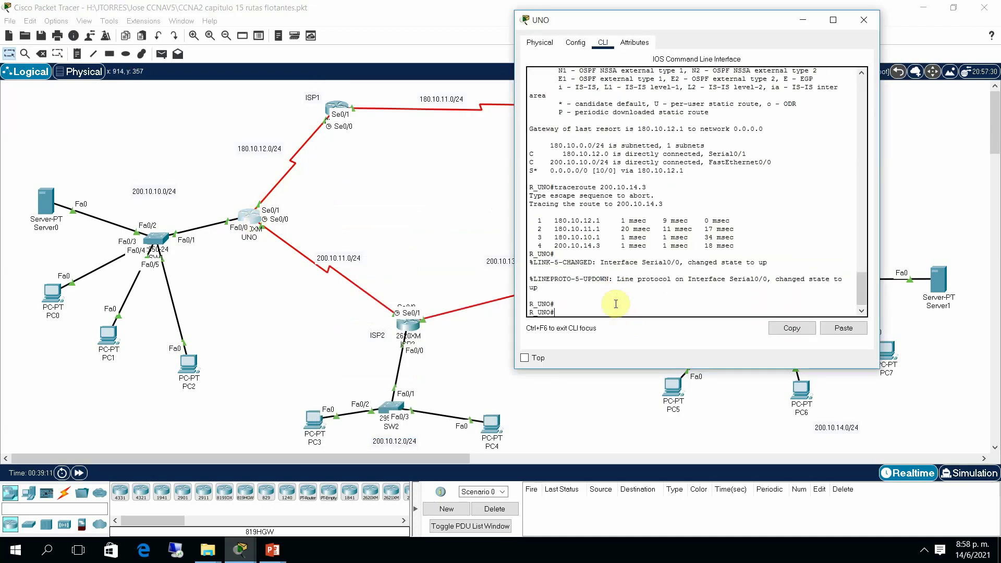
{"action": "type", "text": "sh ip route"}
{"action": "key", "text": "Return"}
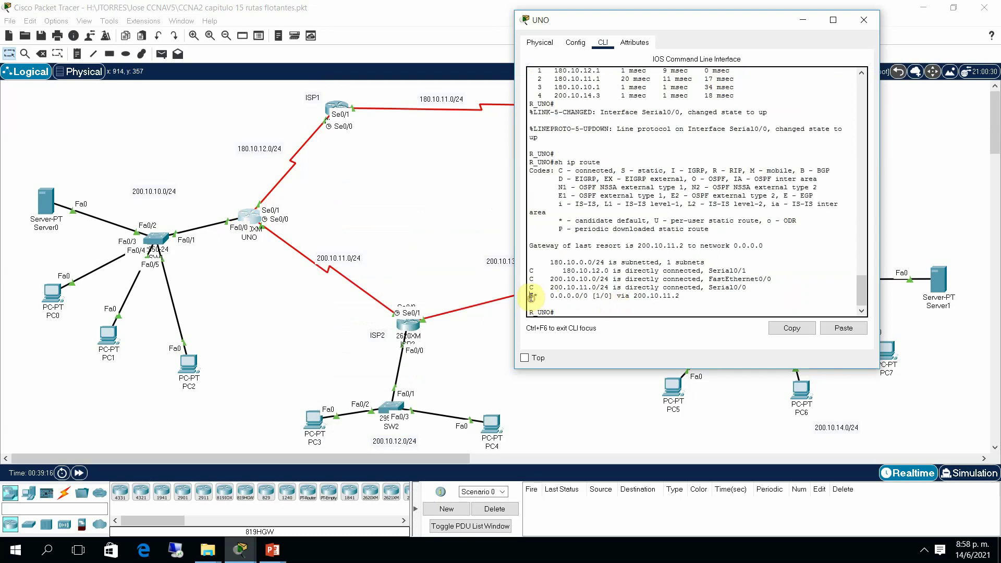
{"action": "left_click_drag", "start_coordinate": [748, 288], "coordinate": [684, 295]}
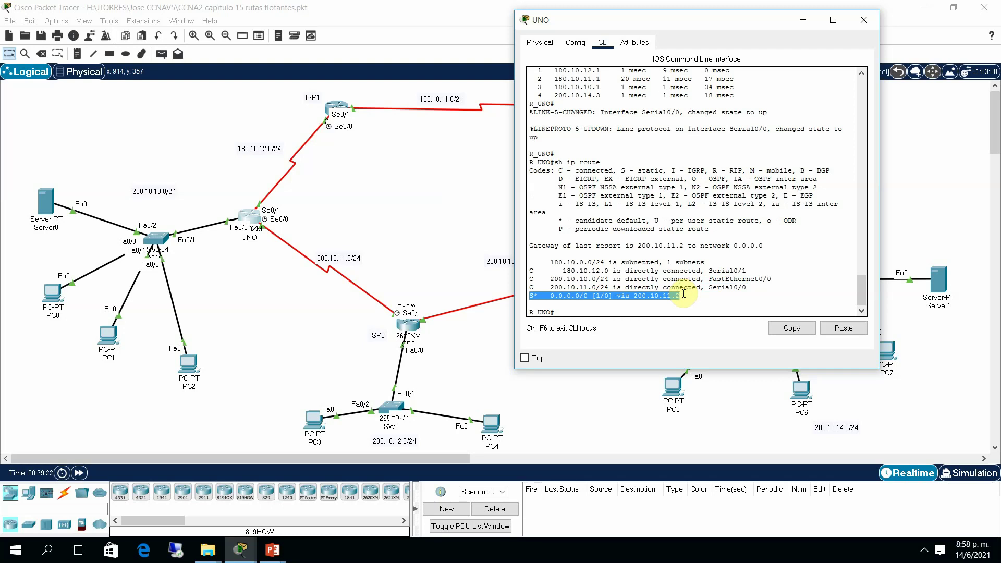
Run the traceroute to 200.10.14.3 from router UNO again over the restored link and review its hops
{"action": "left_click", "coordinate": [671, 310]}
{"action": "key", "text": "Up"}
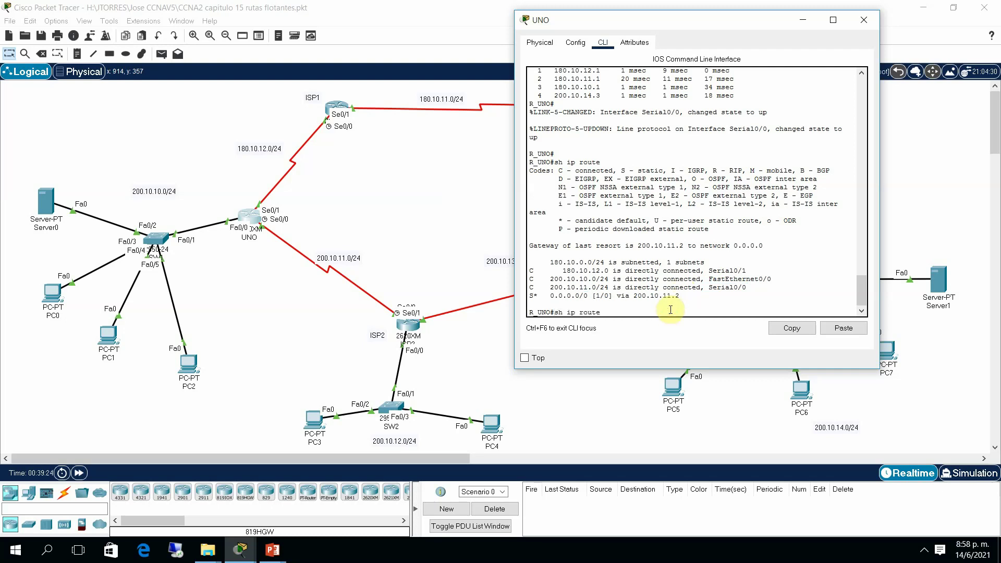
{"action": "key", "text": "Up"}
{"action": "key", "text": "Return"}
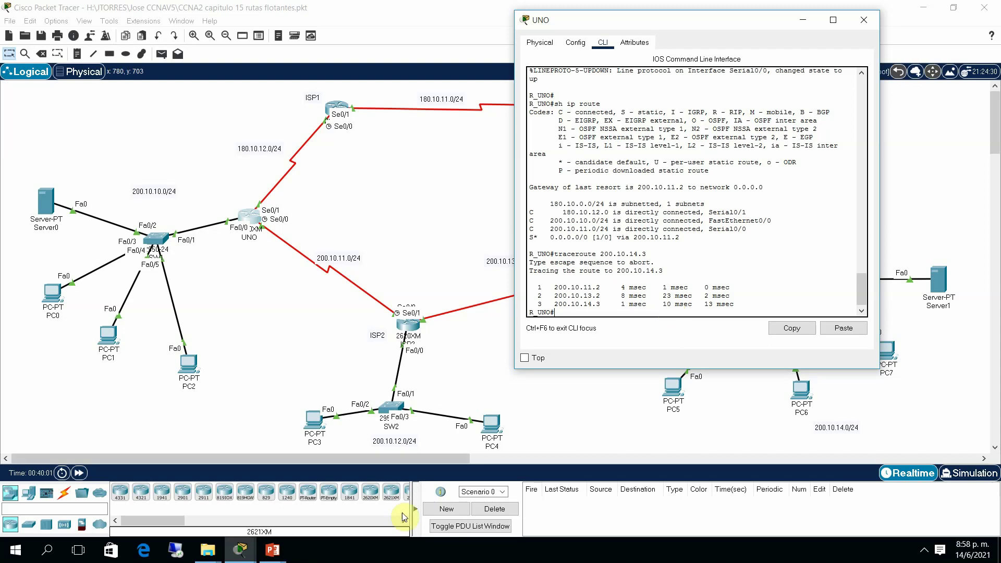
{"action": "left_click", "coordinate": [925, 550]}
{"action": "left_click", "coordinate": [949, 502]}
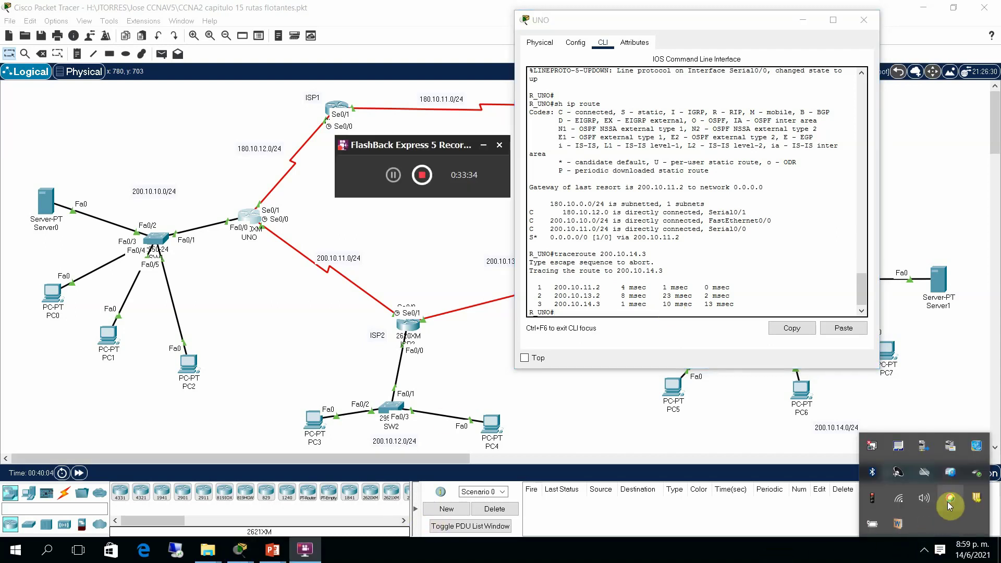